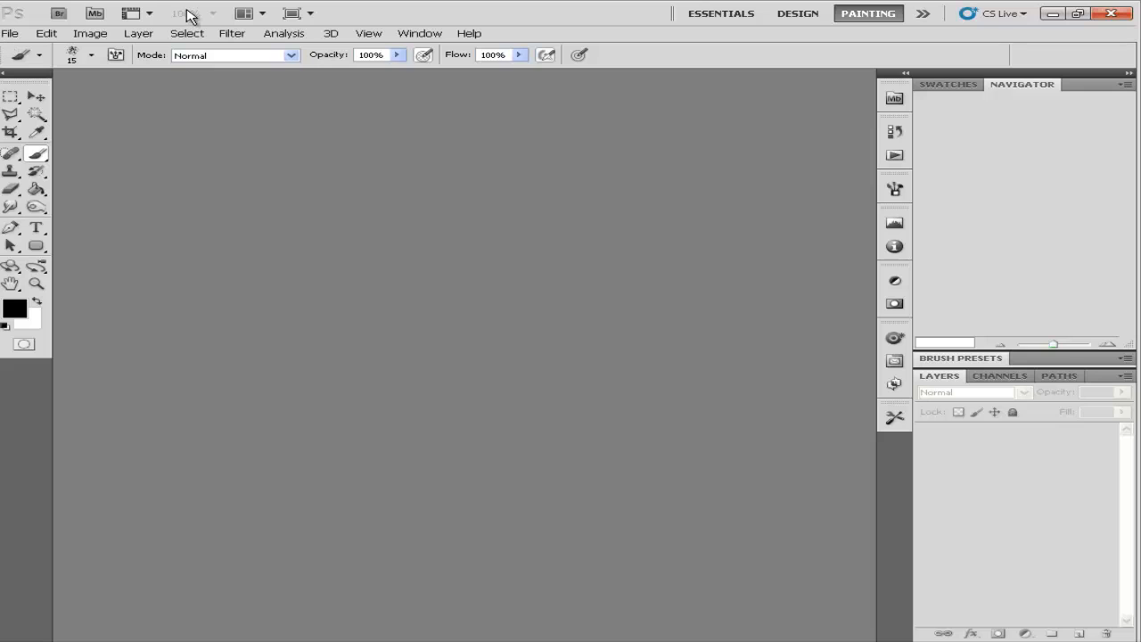
Create a new document 1240 pixels wide and 720 pixels high with a white background
left_click(11, 33)
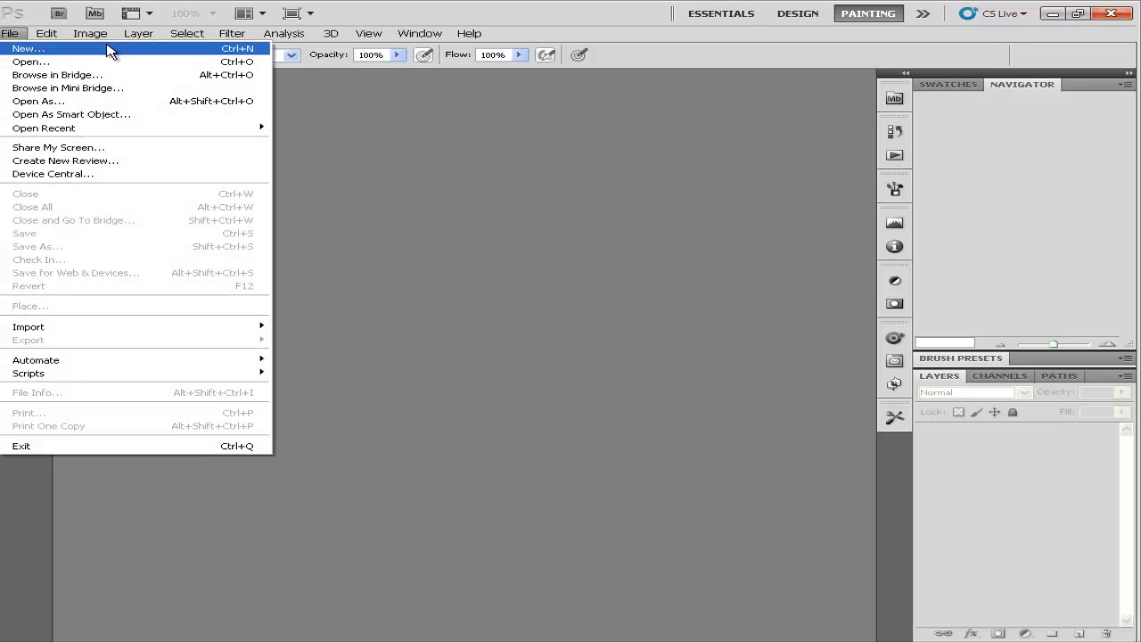
left_click(109, 50)
double_click(476, 201)
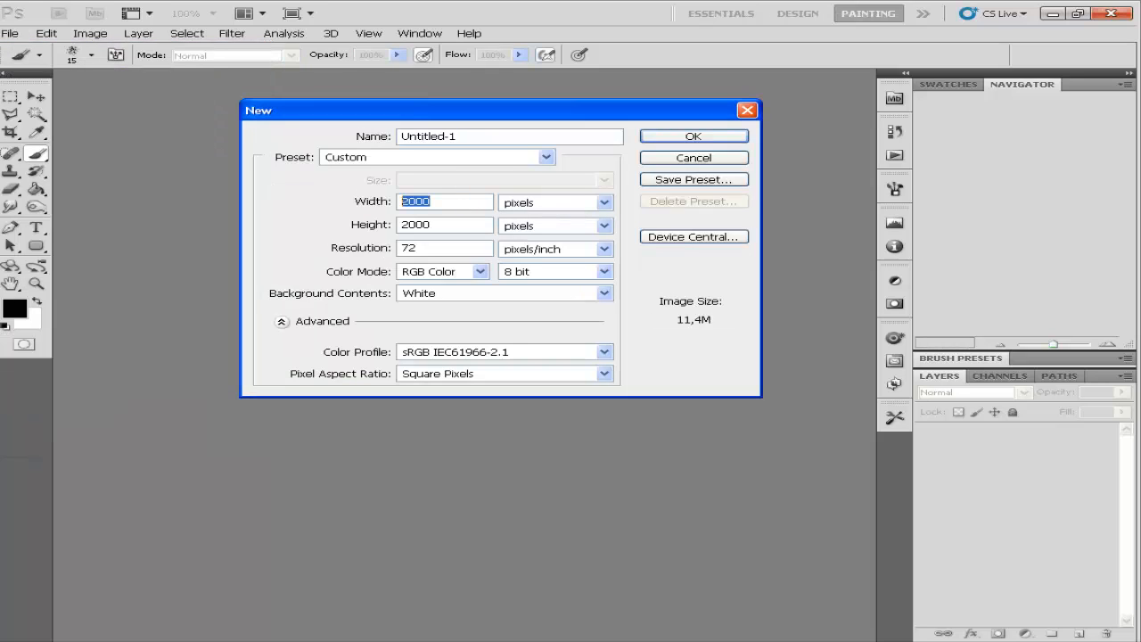
type("124")
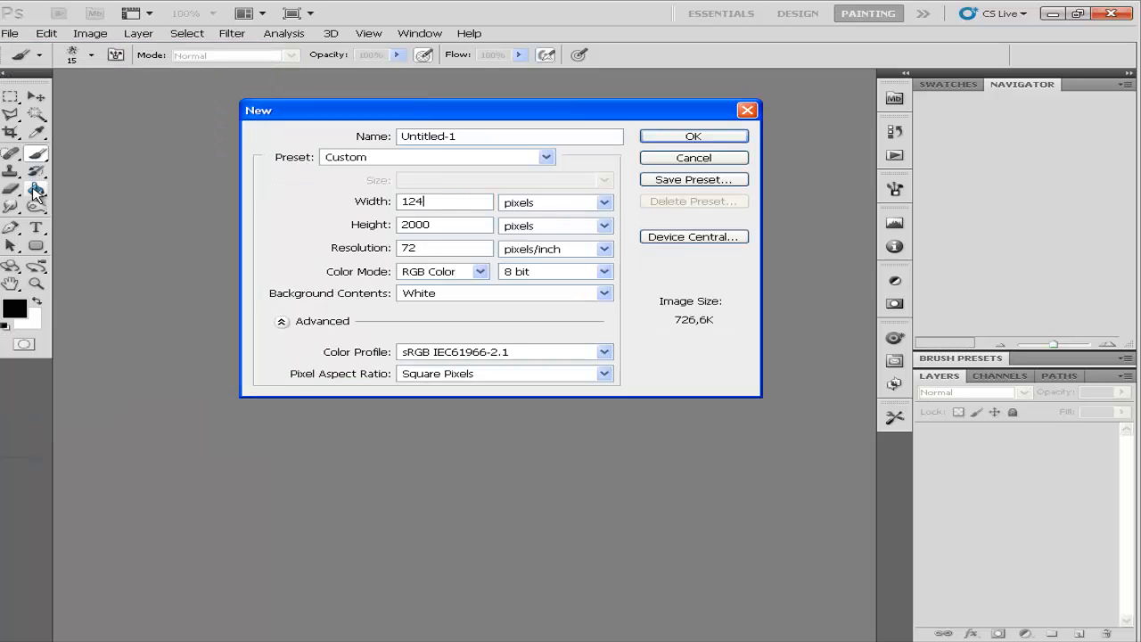
type("0")
key("Tab")
key("Tab")
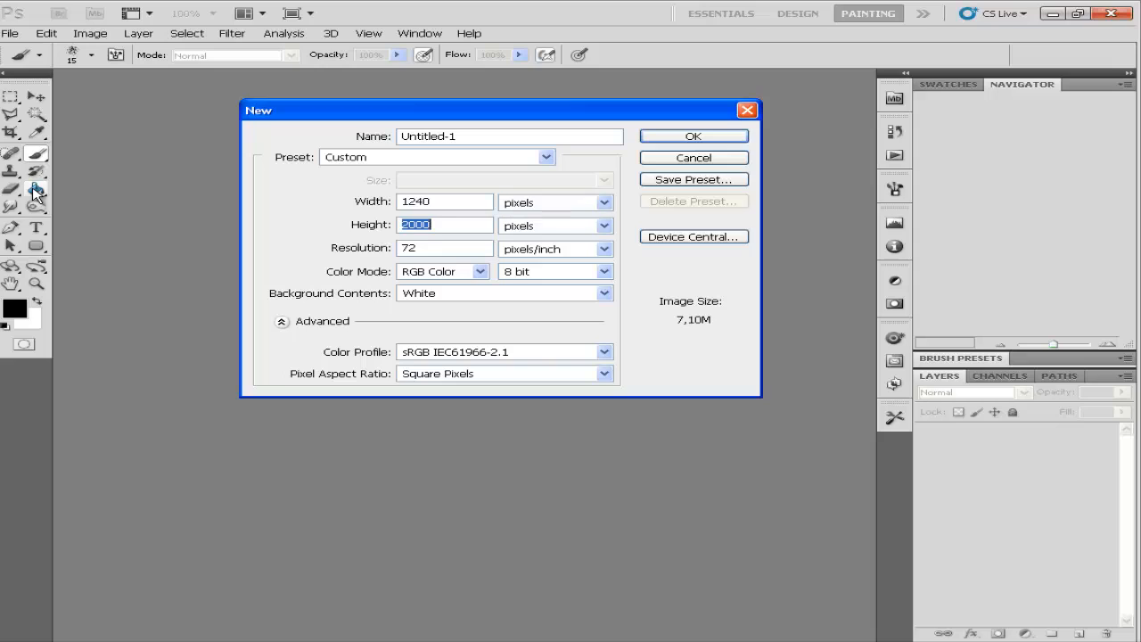
type("720")
key("Return")
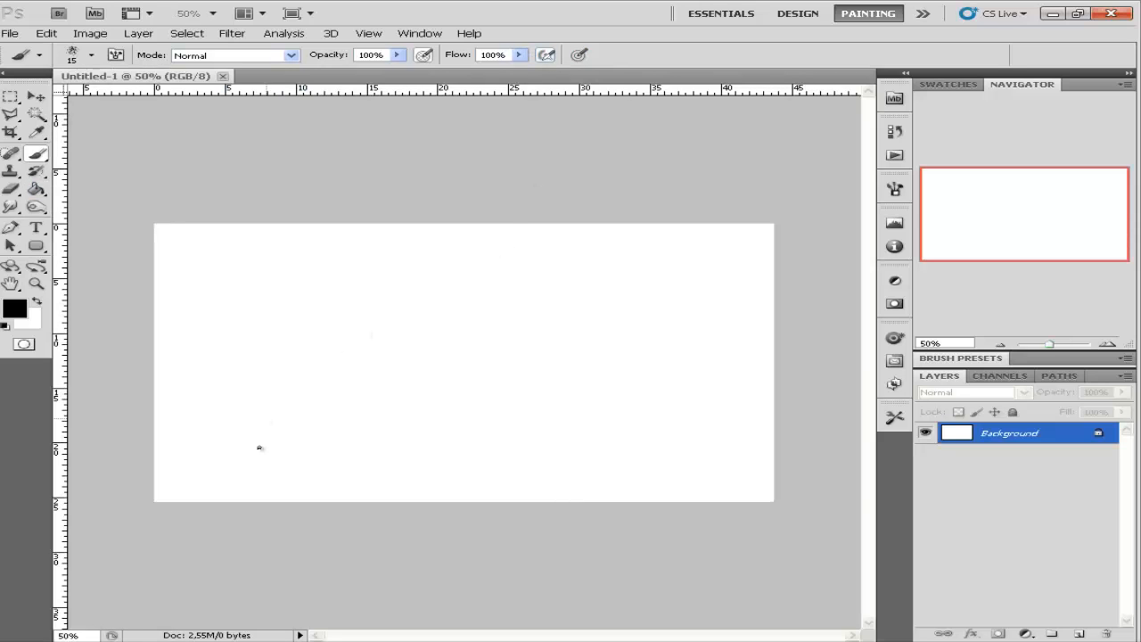
Add the text "DoX" to the canvas in the BIGMACCA font at 500 pt
key("ctrl+plus")
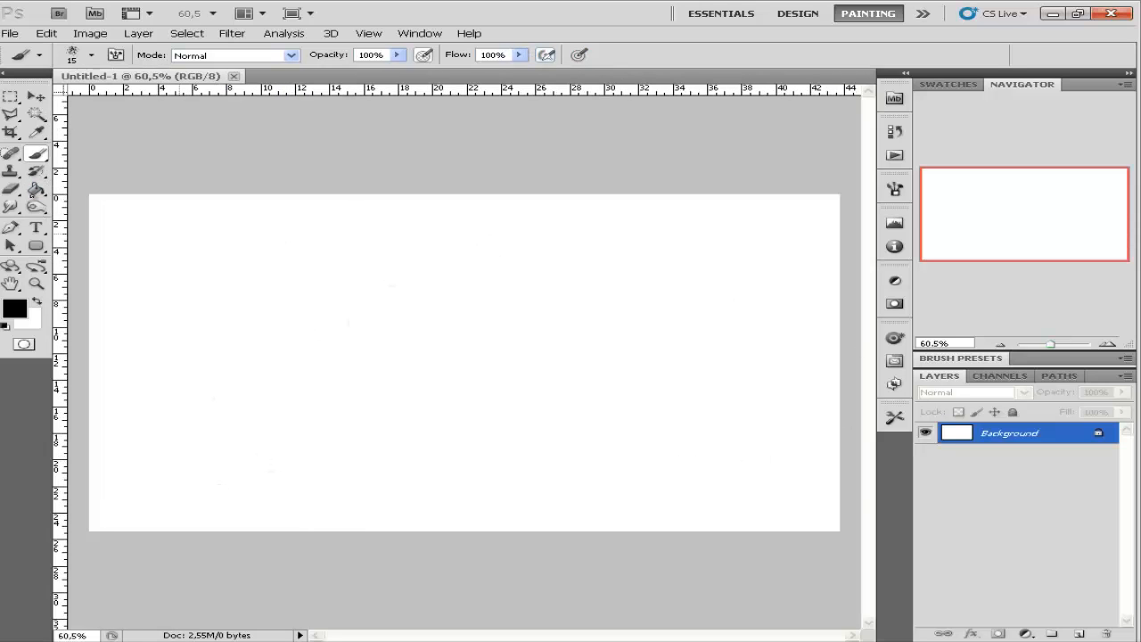
left_click(37, 228)
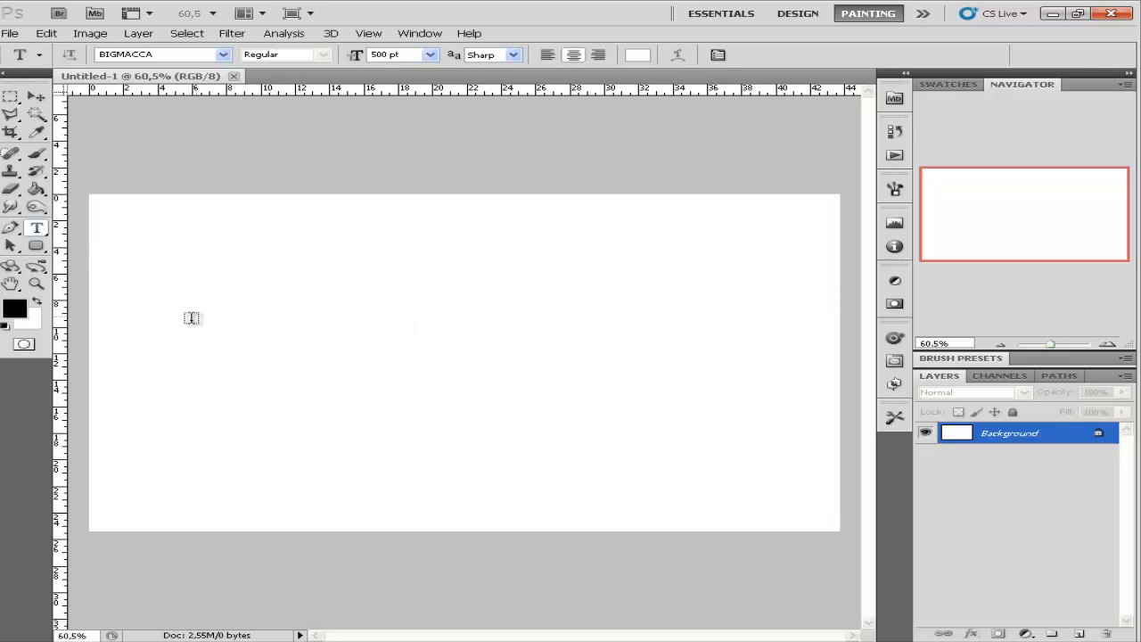
left_click(164, 54)
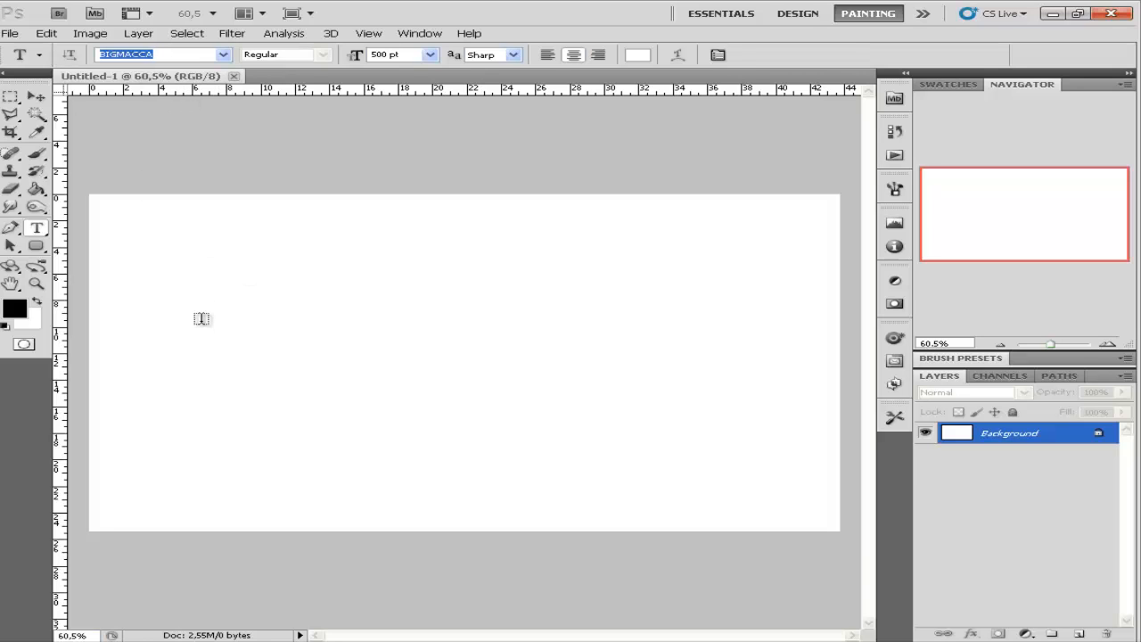
left_click(201, 318)
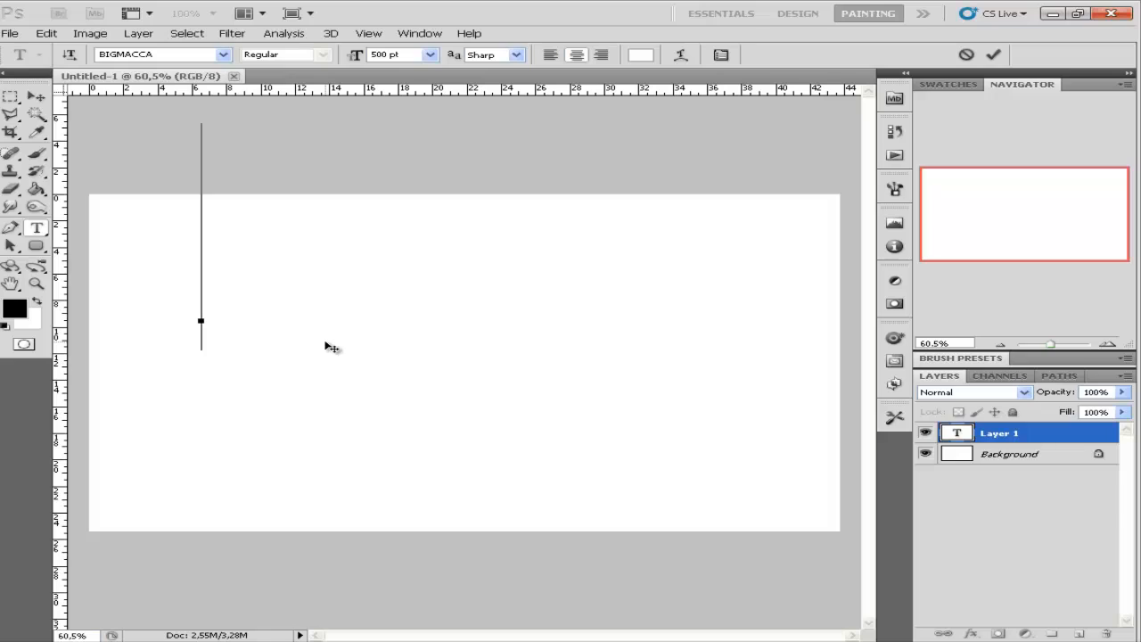
type("m")
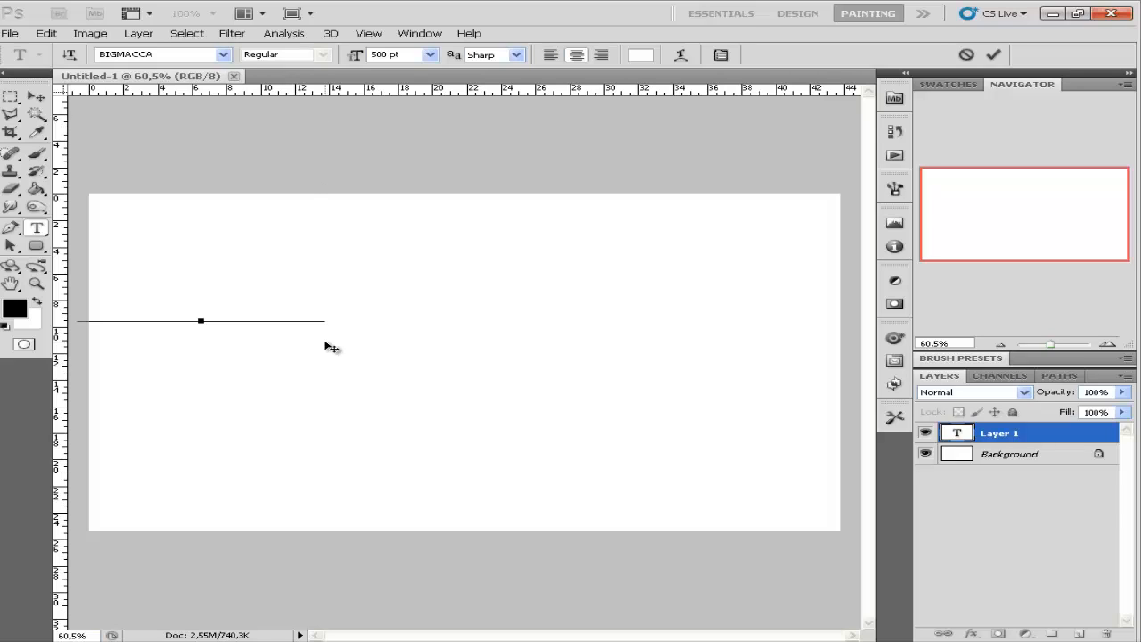
type("ac")
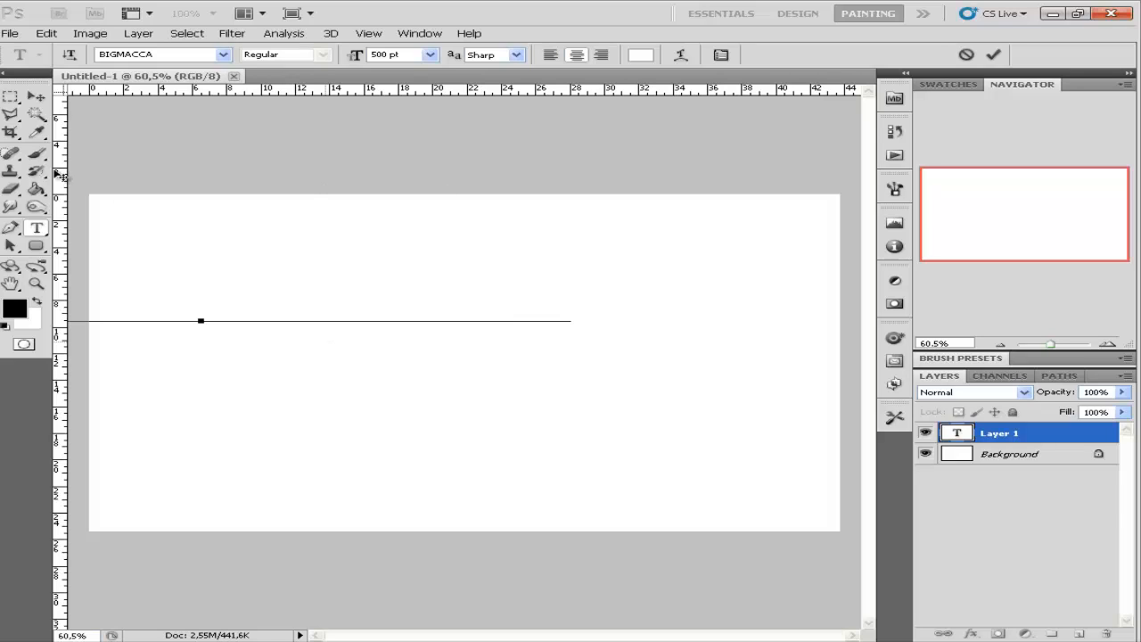
left_click(38, 97)
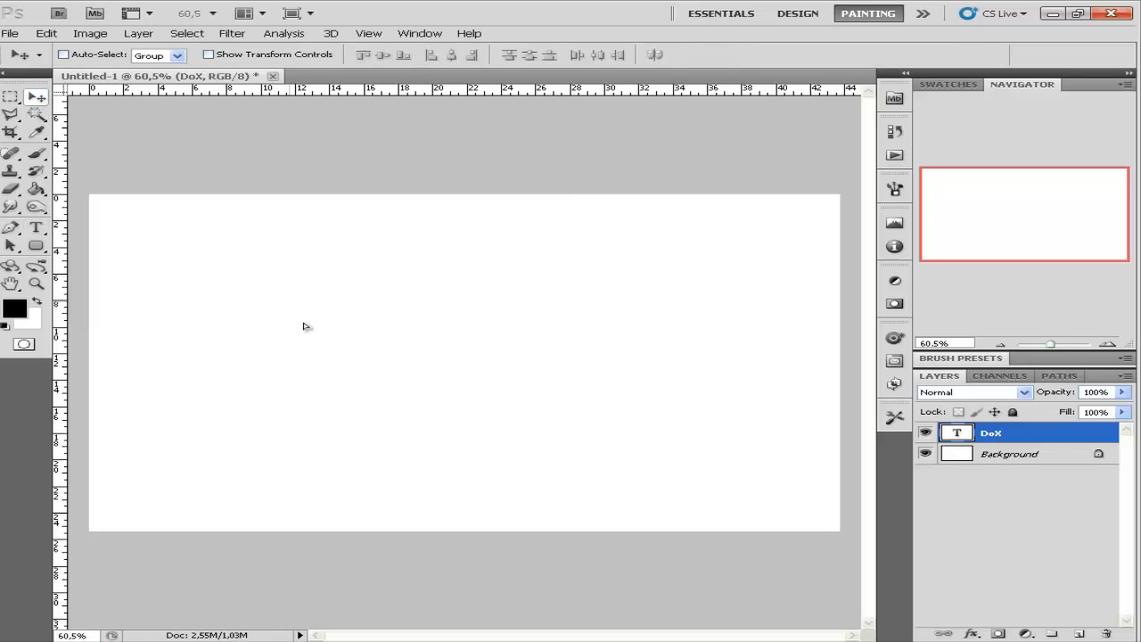
Change the colour of the DoX text to black
double_click(957, 432)
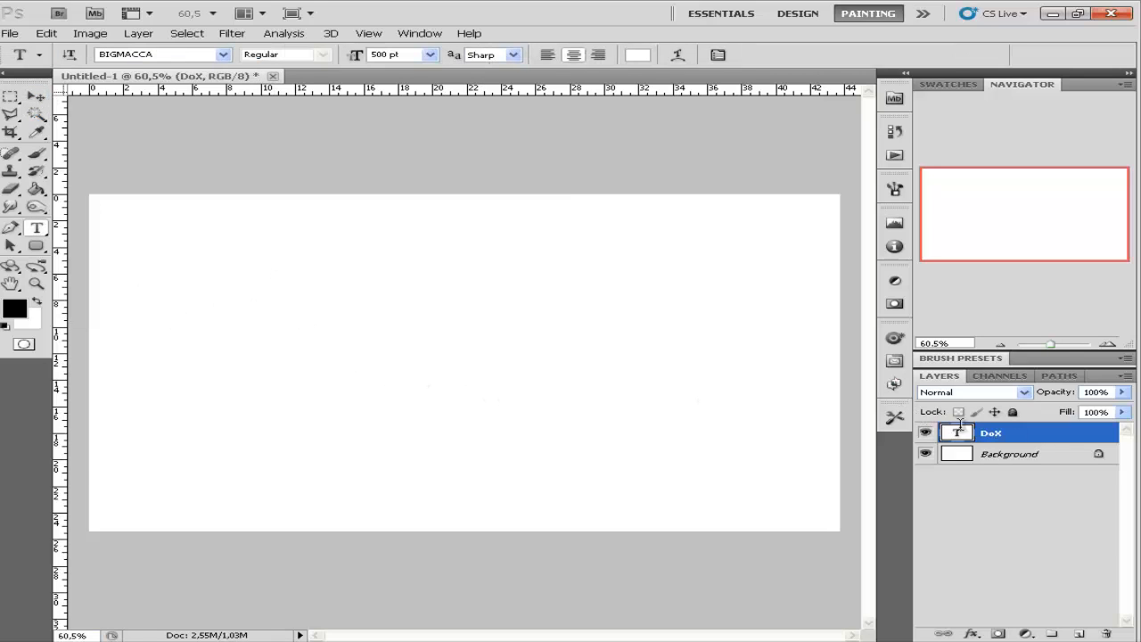
left_click(635, 54)
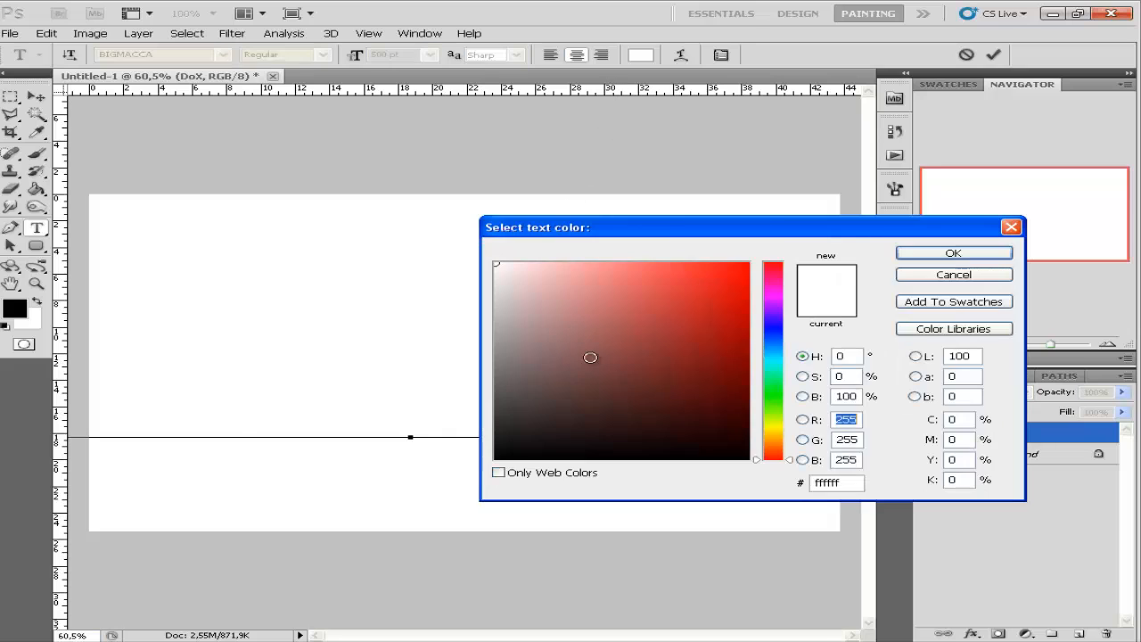
left_click_drag(535, 428, 554, 512)
left_click(951, 255)
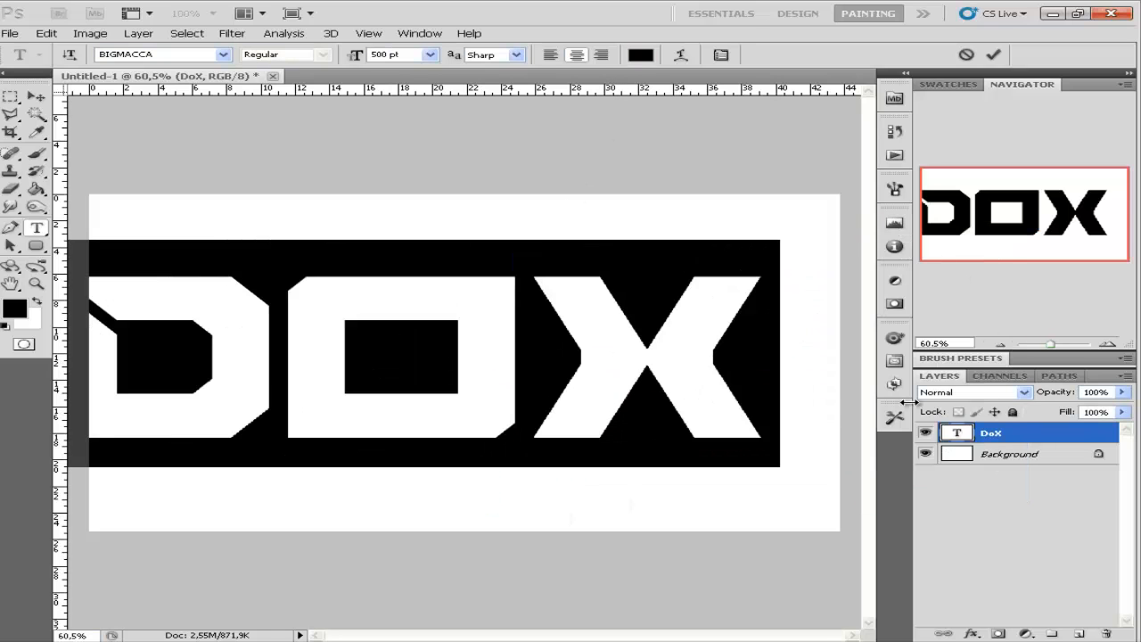
left_click(36, 96)
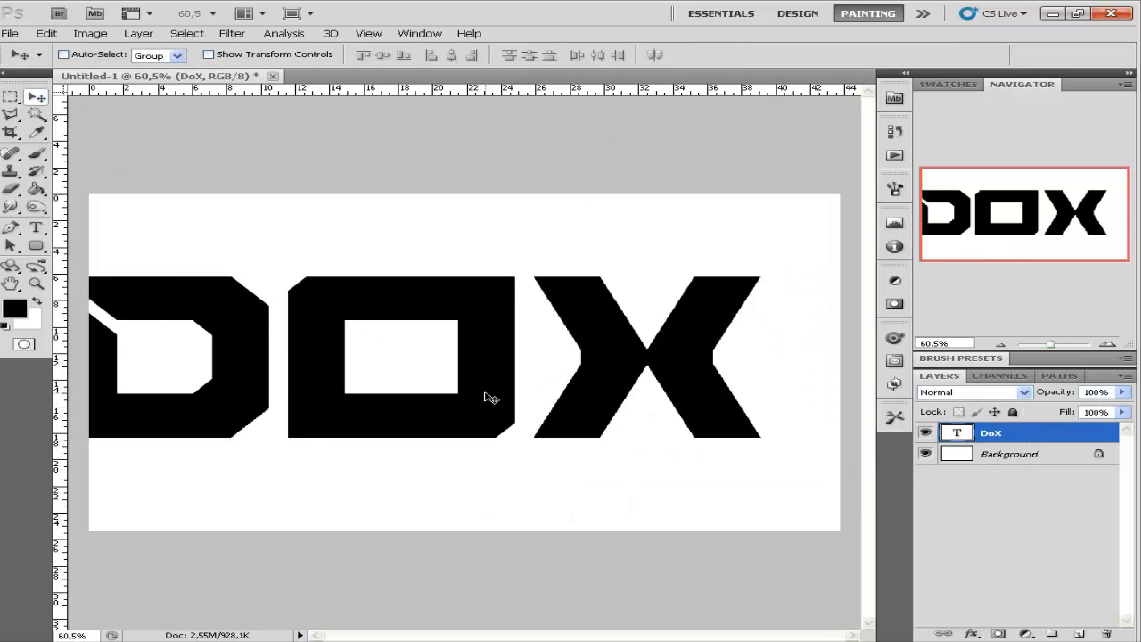
Scale the DoX text to about 77% width and 61% height and place it centred in the canvas's upper half
left_click_drag(488, 398, 547, 381)
key("ctrl+t")
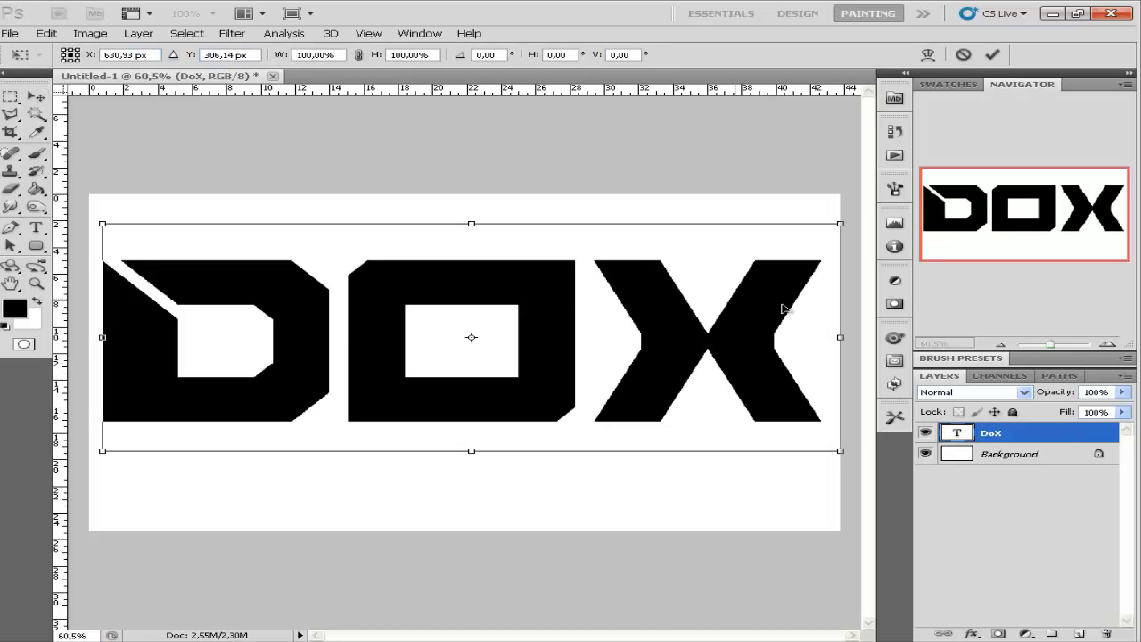
left_click_drag(844, 223, 768, 263)
left_click_drag(695, 366, 731, 330)
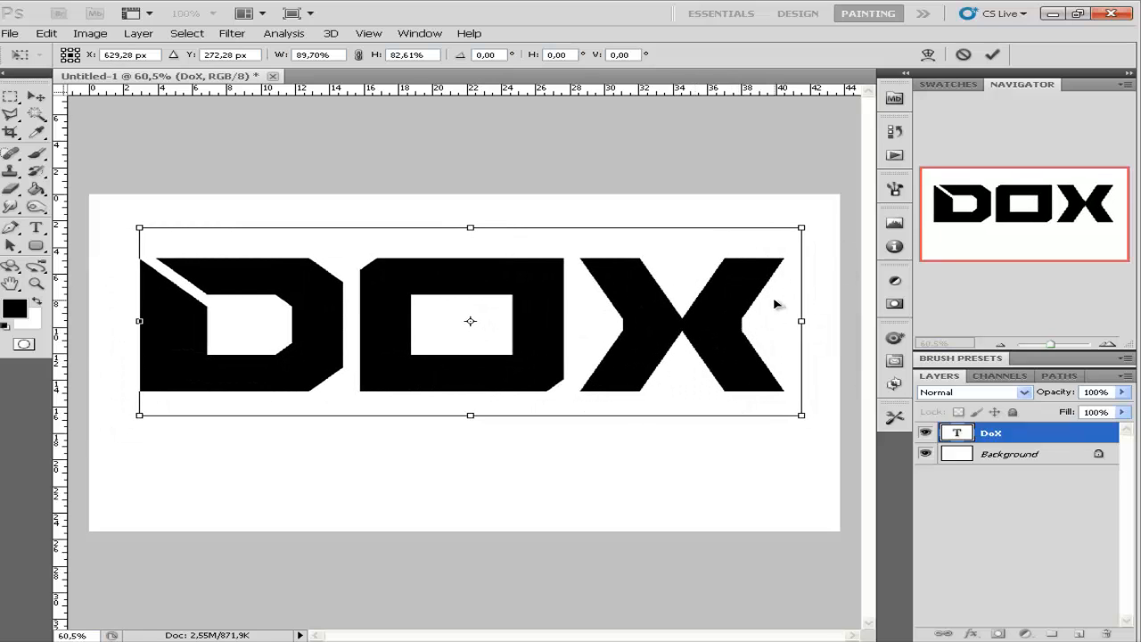
left_click_drag(801, 229, 708, 274)
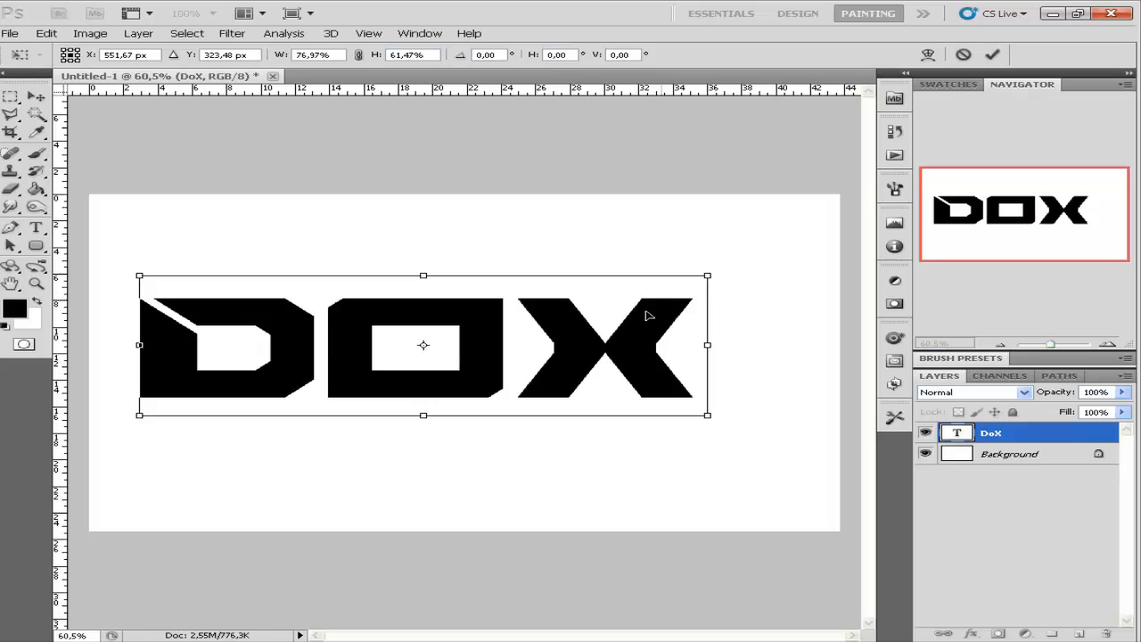
left_click_drag(664, 331, 686, 297)
key("Return")
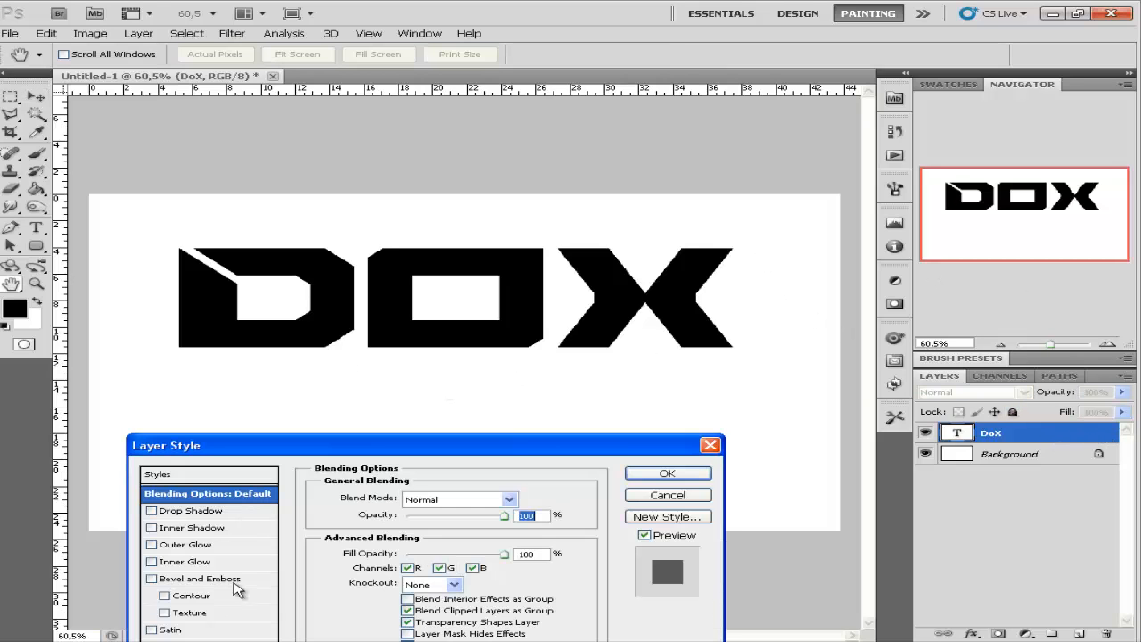
Enable a Gradient Overlay in the layer style of the DoX text
left_click_drag(558, 444, 888, 254)
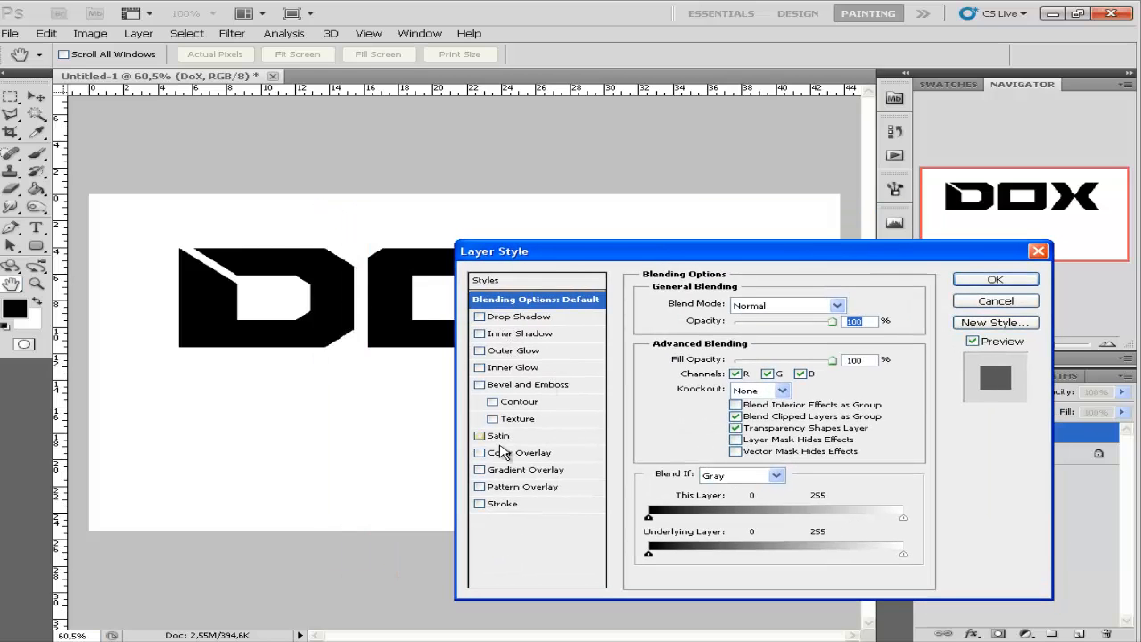
left_click(480, 470)
left_click(517, 469)
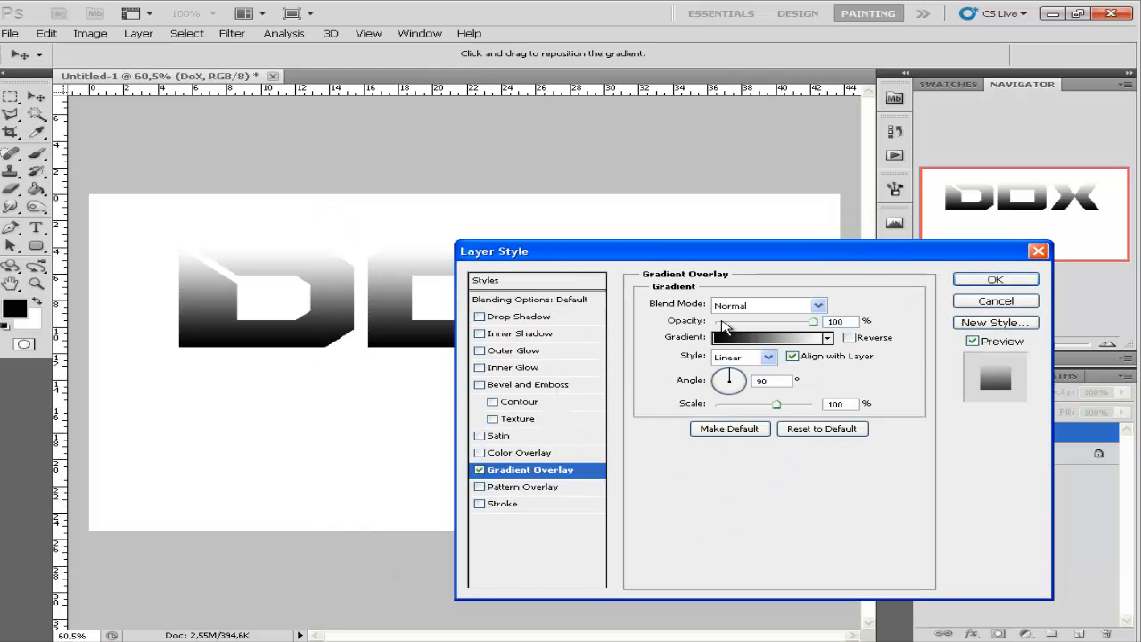
Try the Chrome preset for the gradient overlay, ending on the Orange, Yellow, Orange preset
left_click(756, 335)
left_click(833, 358)
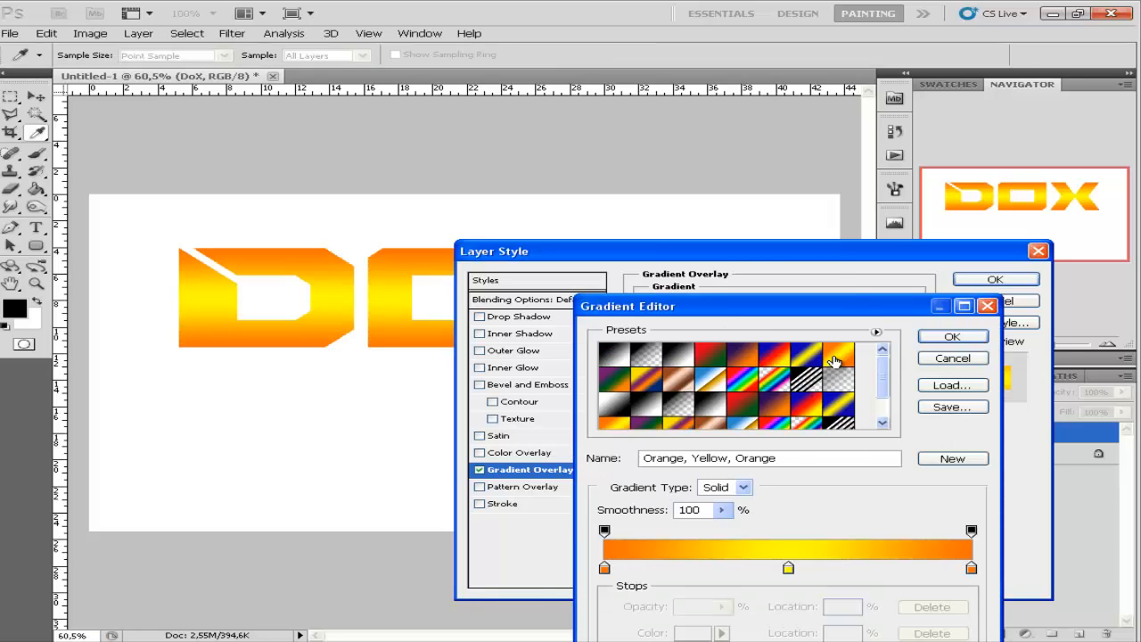
left_click(752, 426)
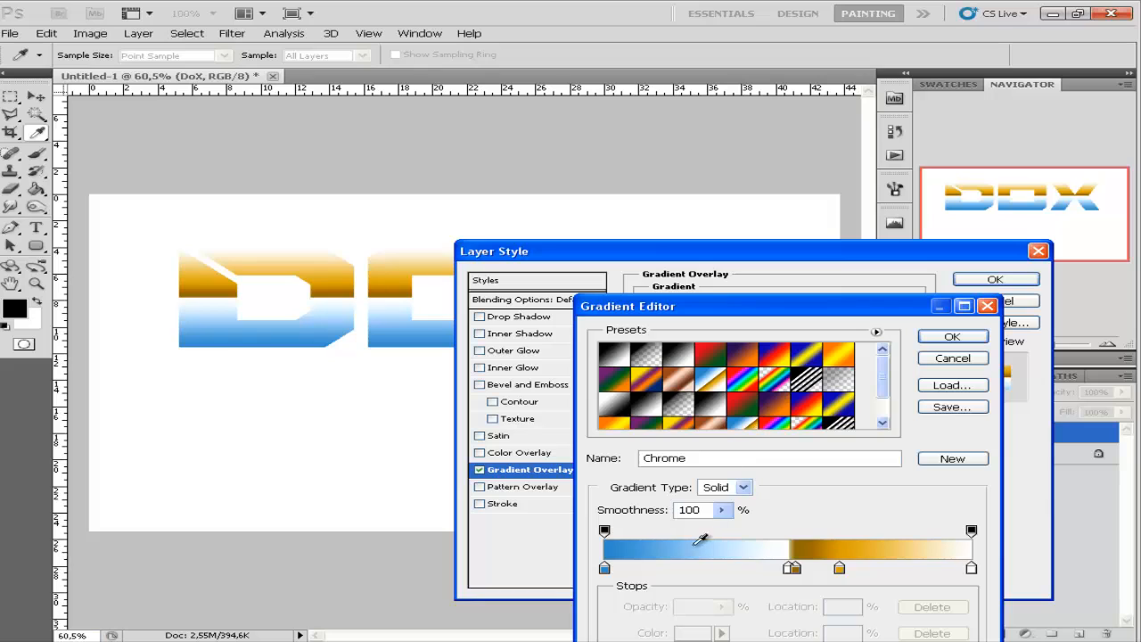
left_click(837, 362)
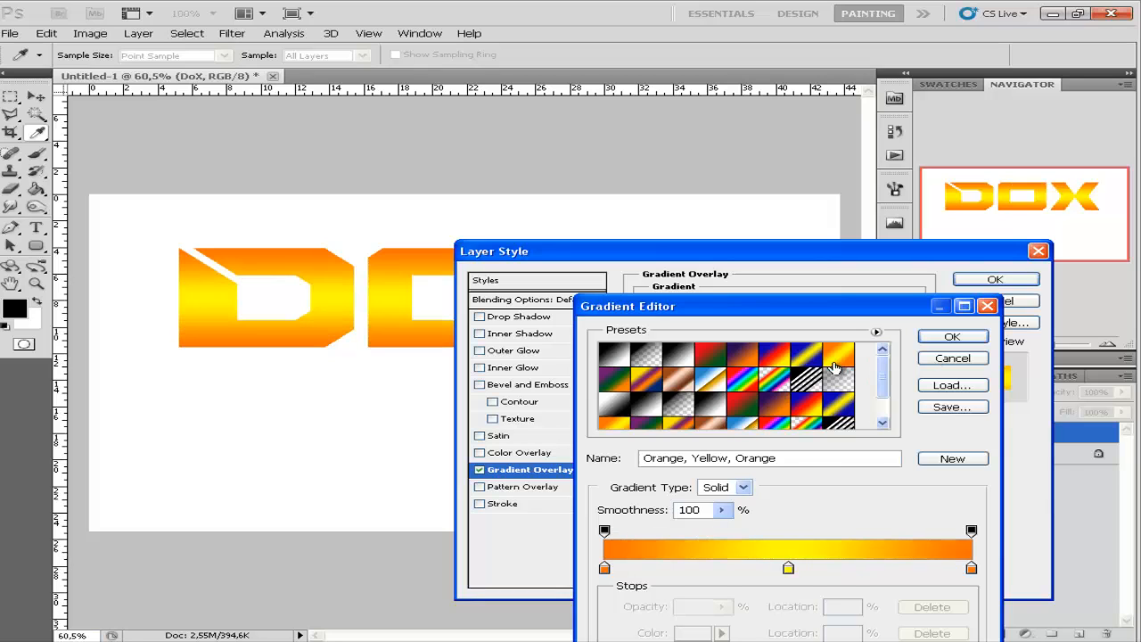
Recolour the gradient's start stop to blue #02a3ff and its end stop to white #ffffff
left_click(604, 570)
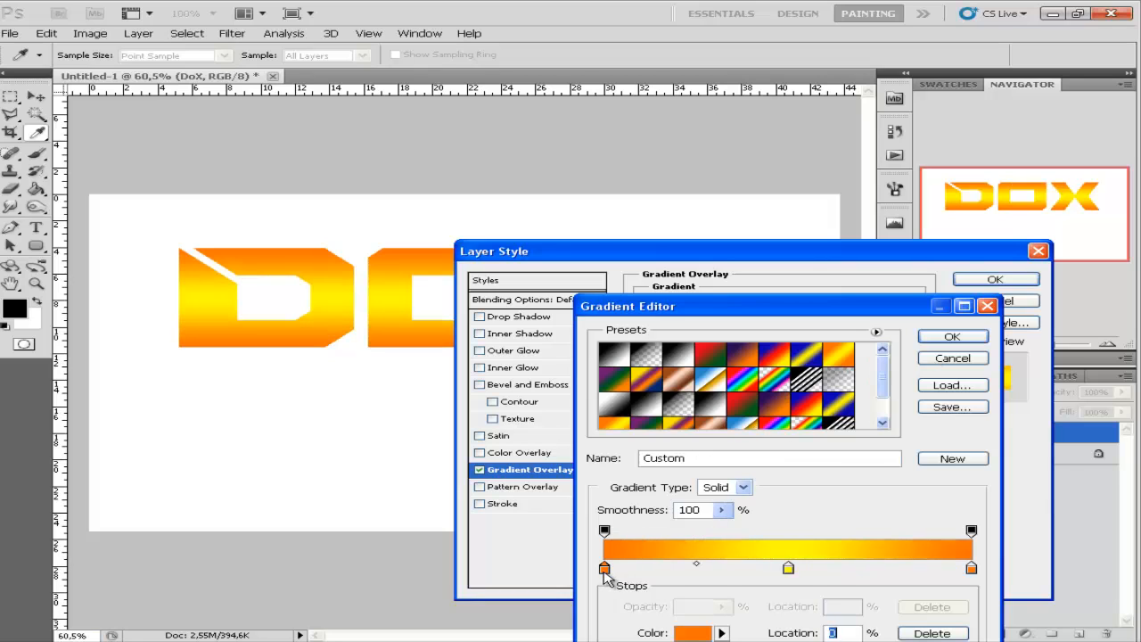
double_click(605, 569)
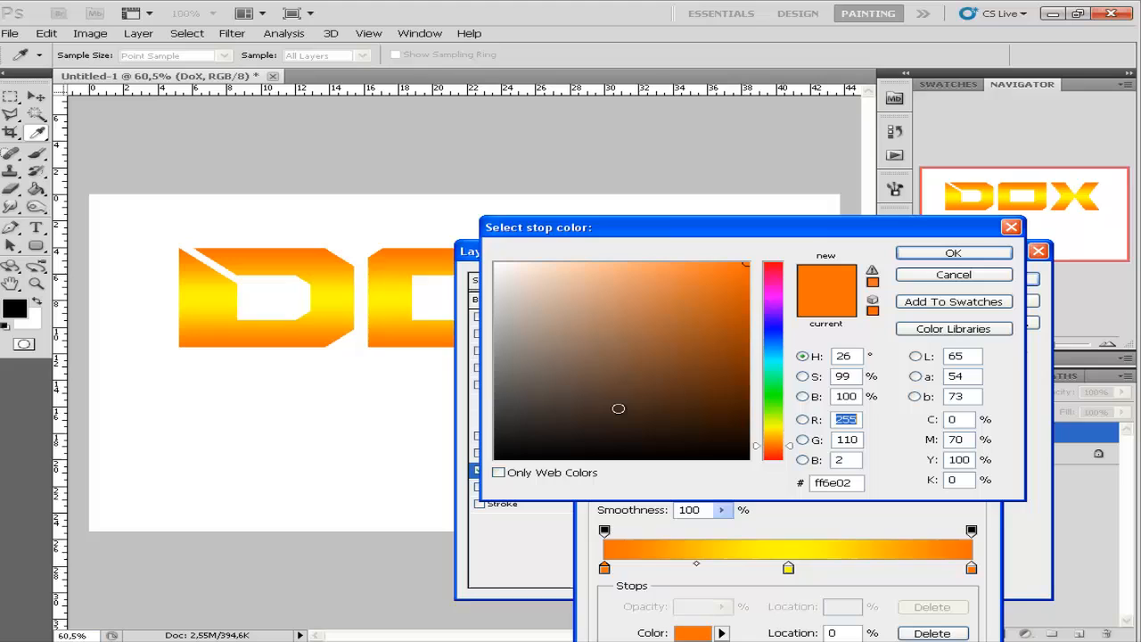
left_click(776, 358)
left_click(952, 254)
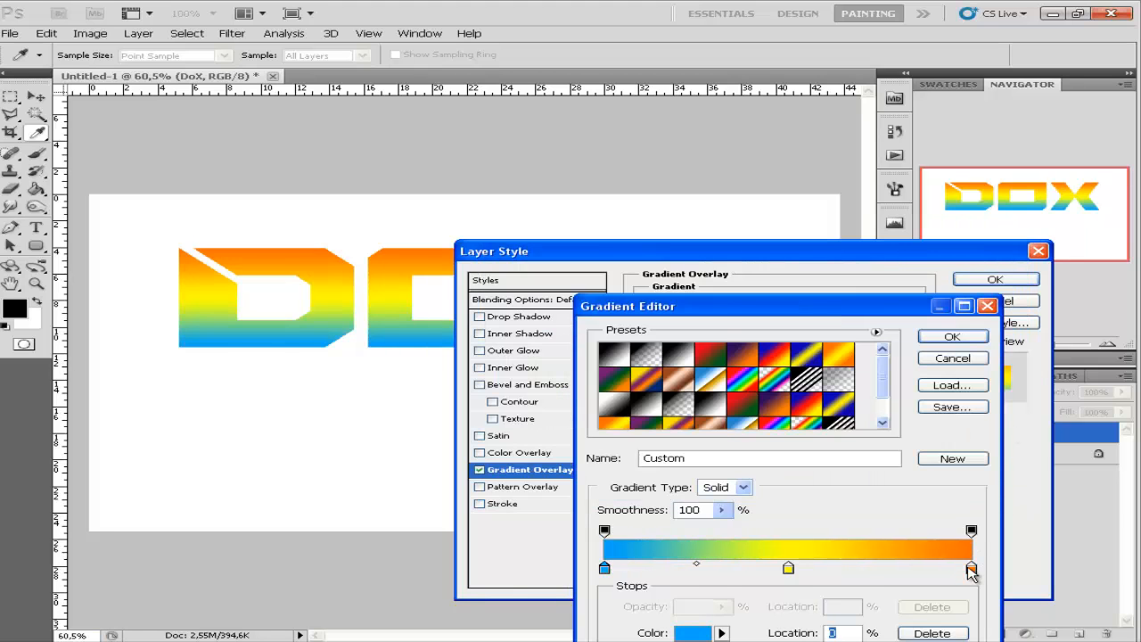
left_click(972, 569)
double_click(972, 569)
left_click(496, 265)
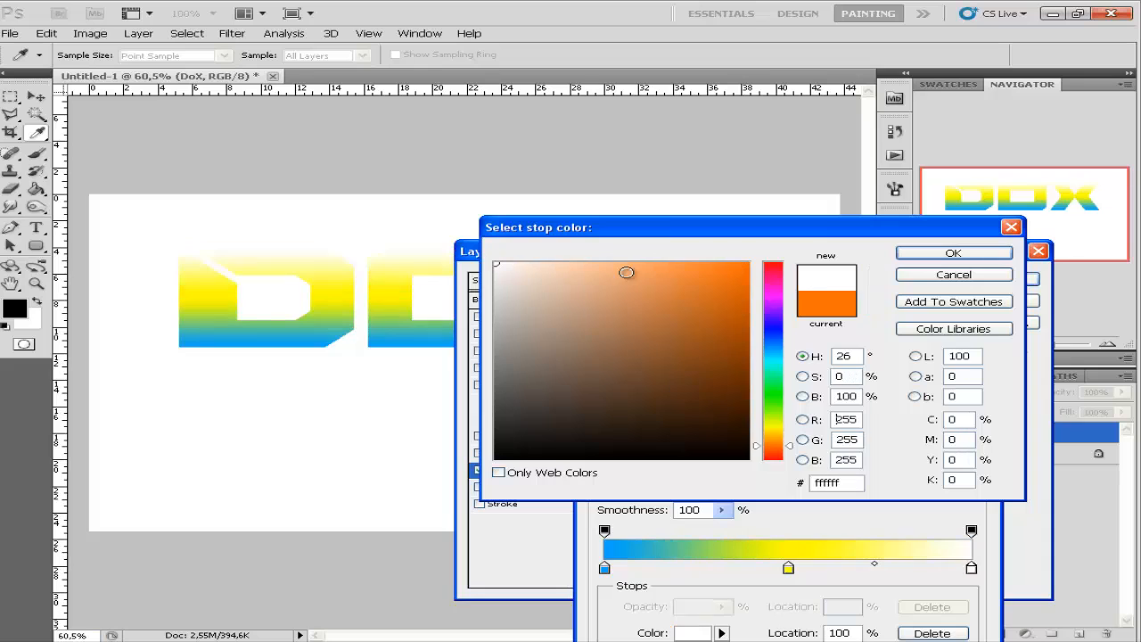
left_click(978, 255)
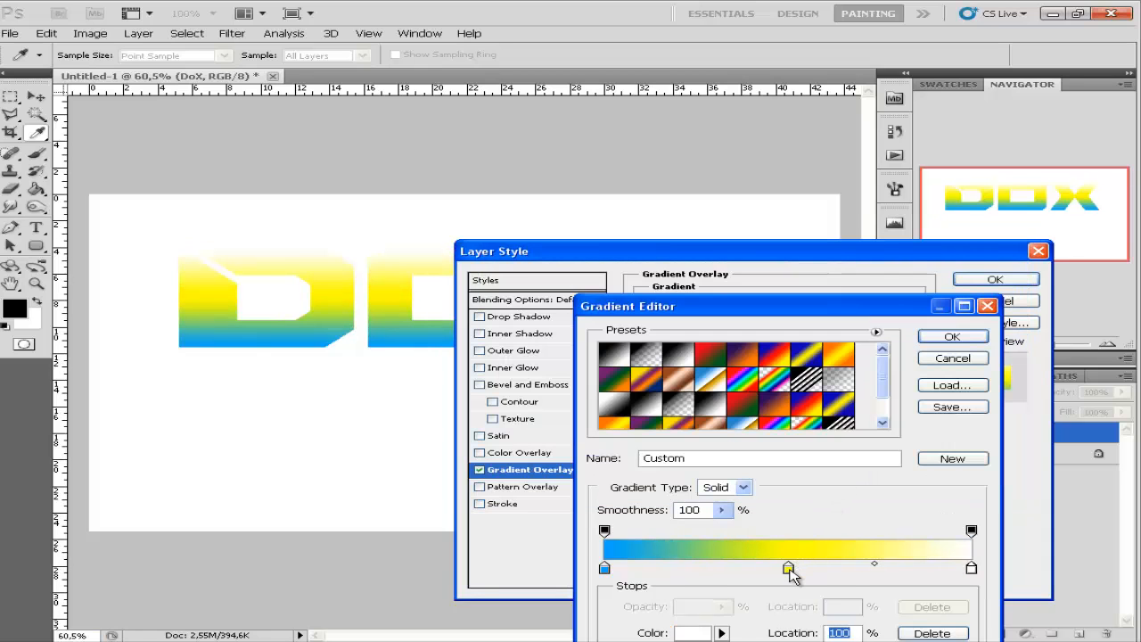
Remove the yellow middle stop from the gradient, check the blue stop's colour, and discard the gradient edits
left_click(789, 570)
key("BackSpace")
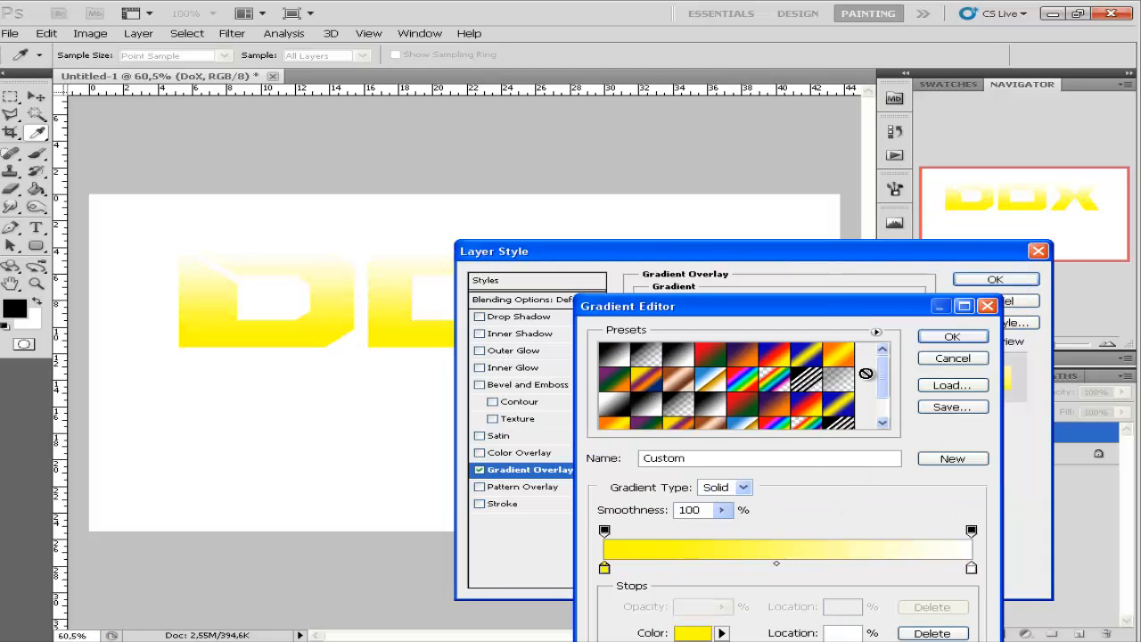
double_click(606, 570)
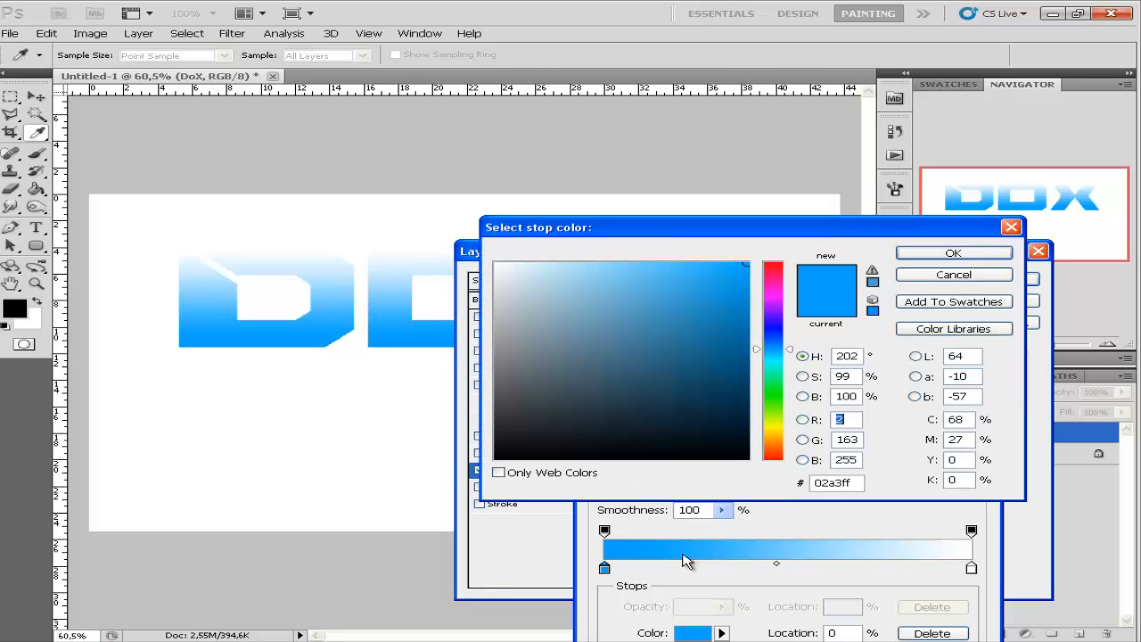
left_click(1012, 227)
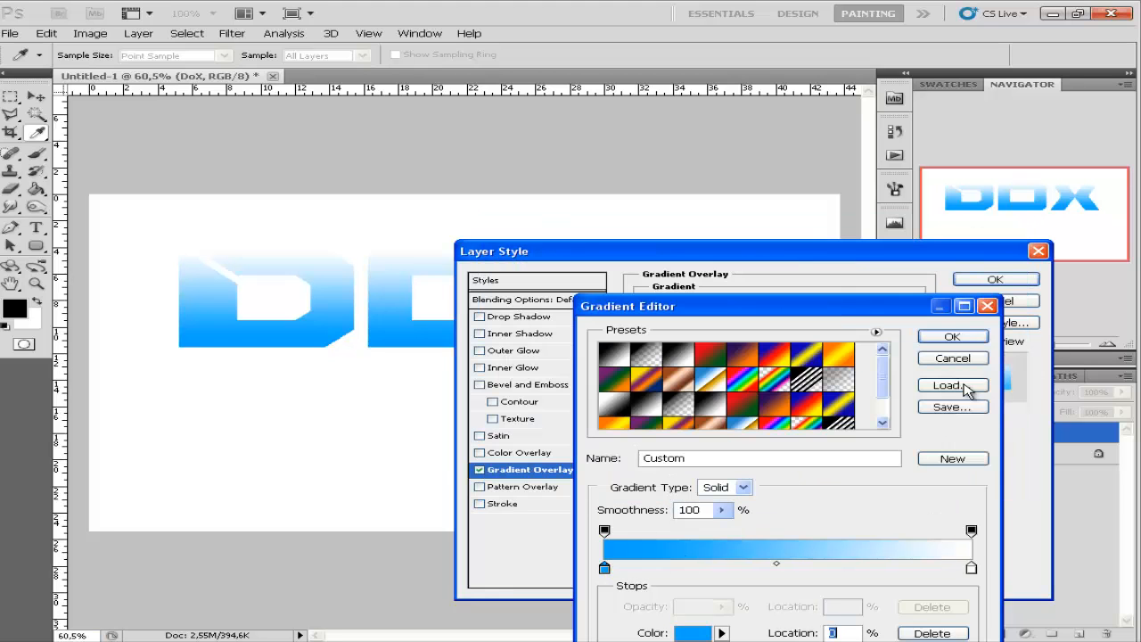
left_click(988, 301)
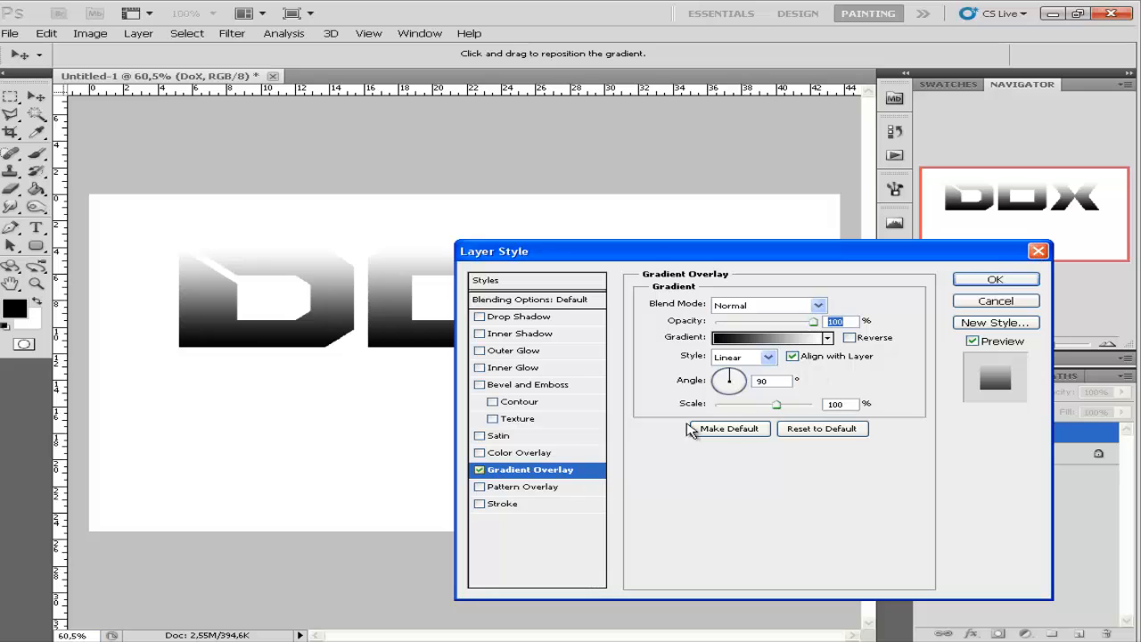
Set the DoX gradient overlay to the Foreground to Background preset with its start stop recoloured to blue #009cff, and apply the layer style
left_click(818, 337)
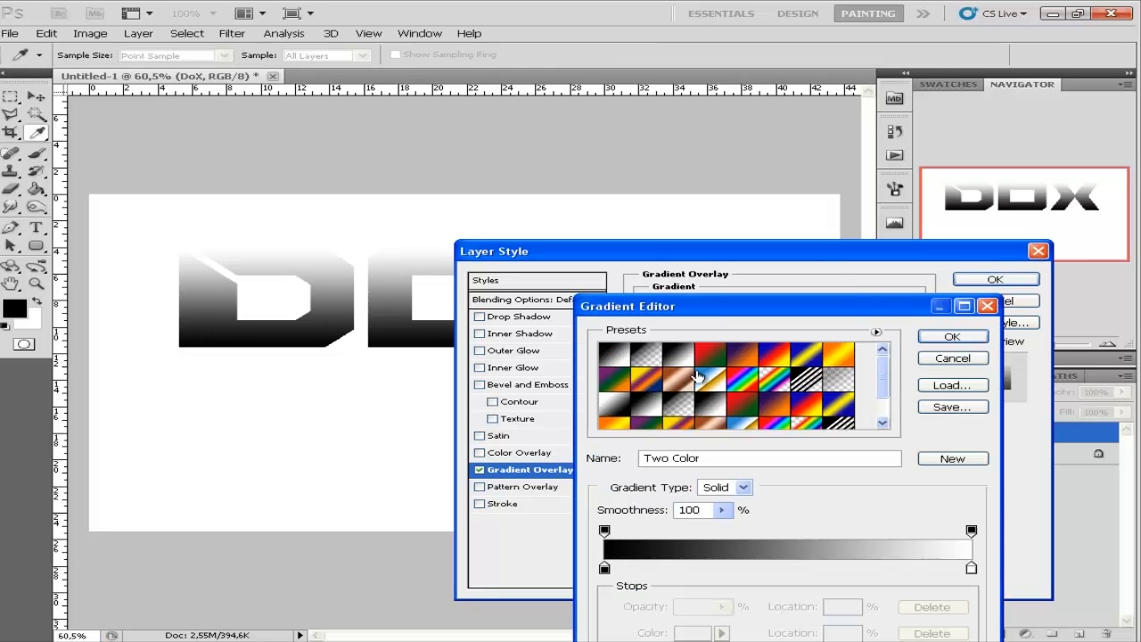
left_click(617, 357)
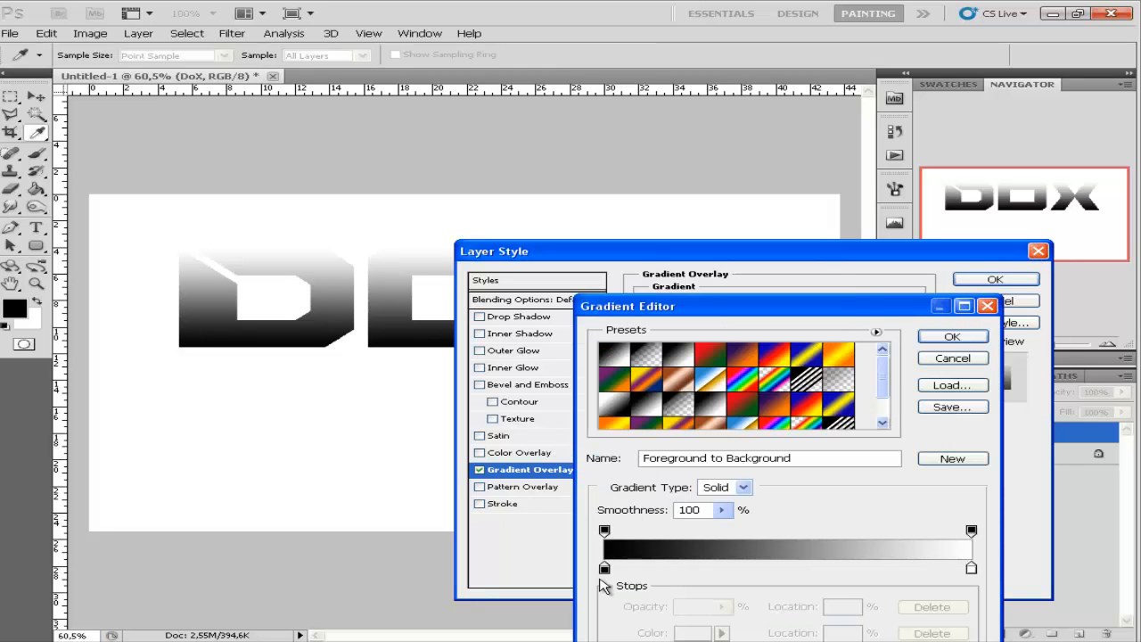
left_click(604, 568)
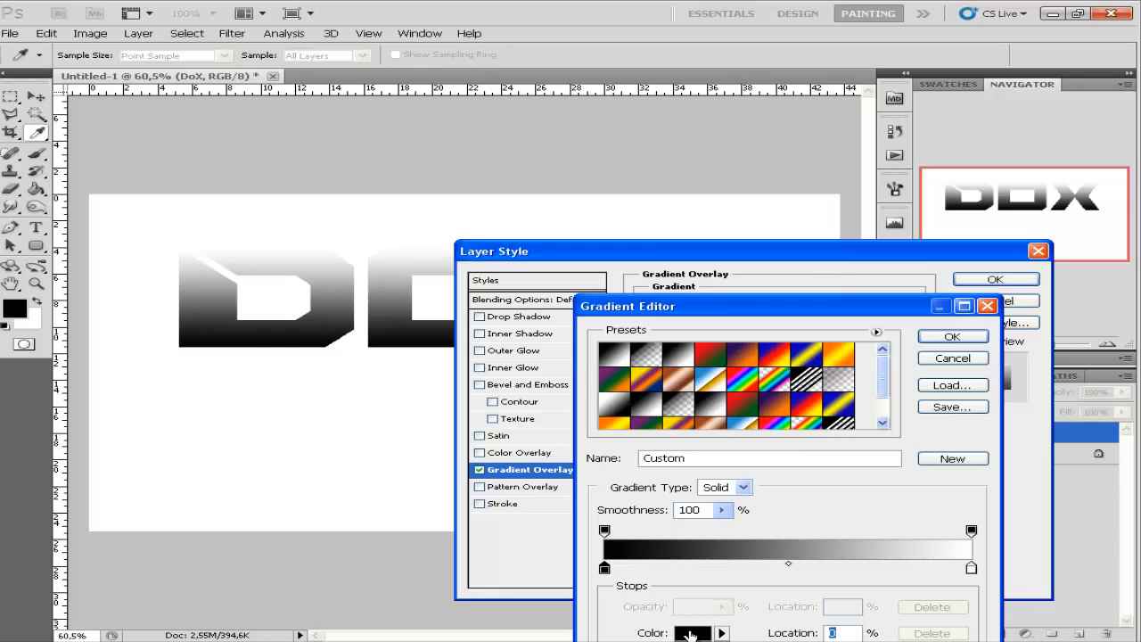
left_click(689, 634)
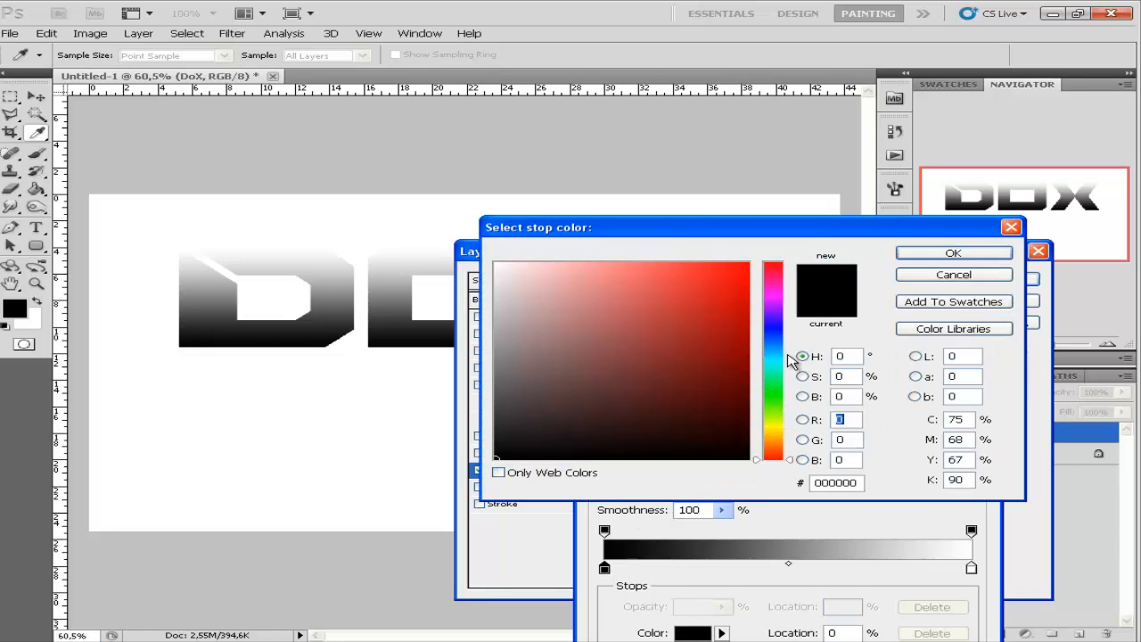
left_click_drag(790, 357, 784, 349)
left_click_drag(714, 318, 751, 219)
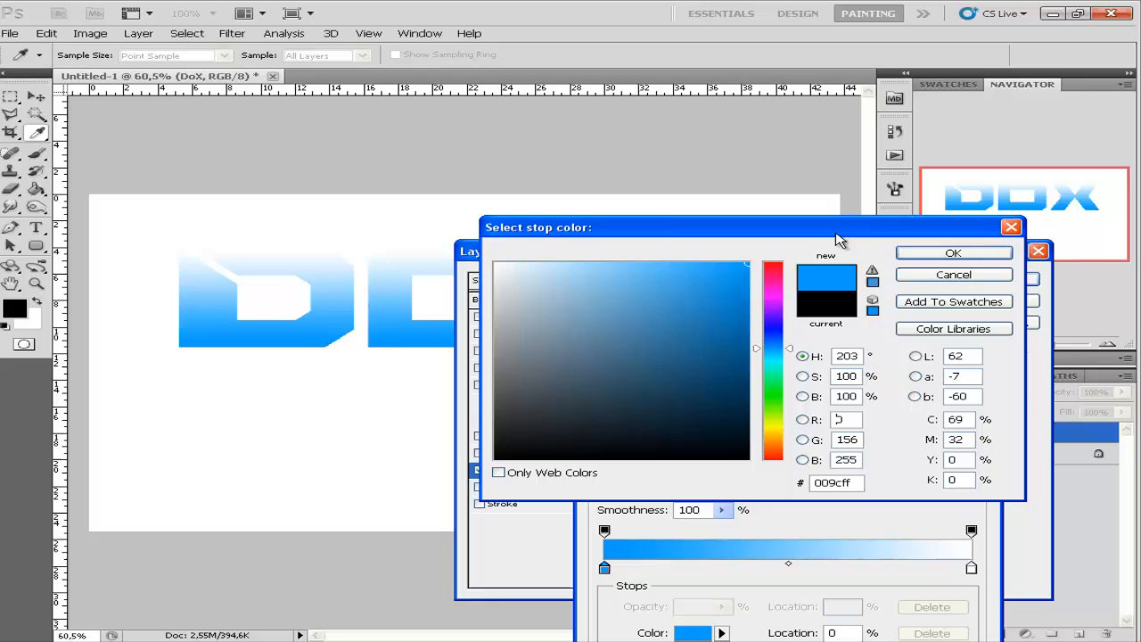
left_click(927, 257)
left_click(950, 334)
left_click(963, 280)
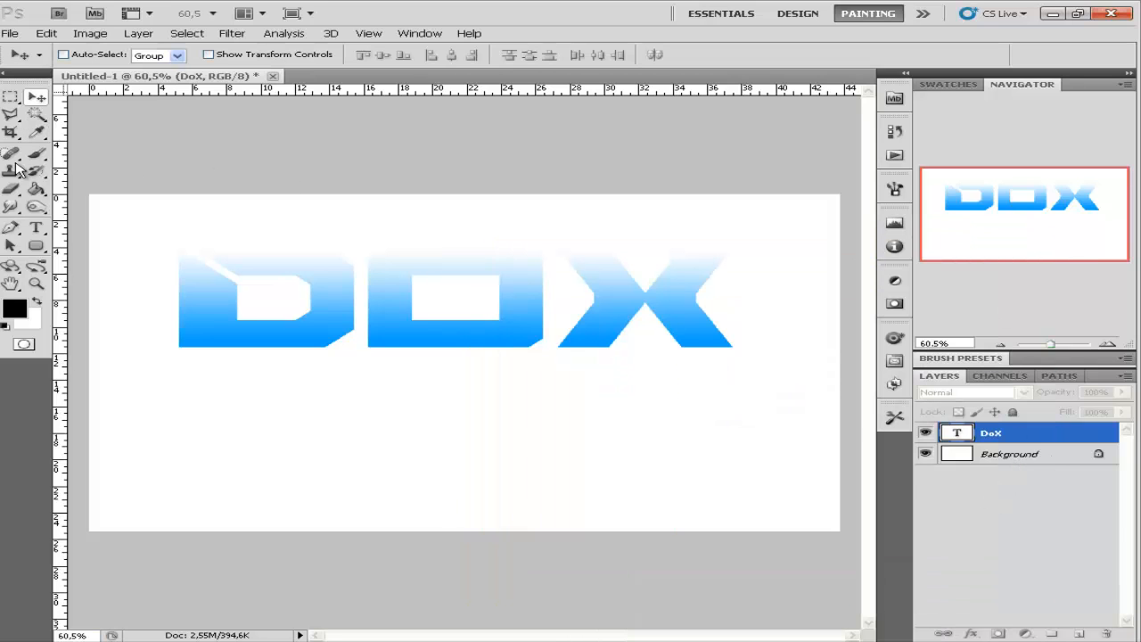
Try filling the Background layer from top to bottom with a linear Chrome preset gradient using the Gradient tool, redrawing it once
left_click(1005, 486)
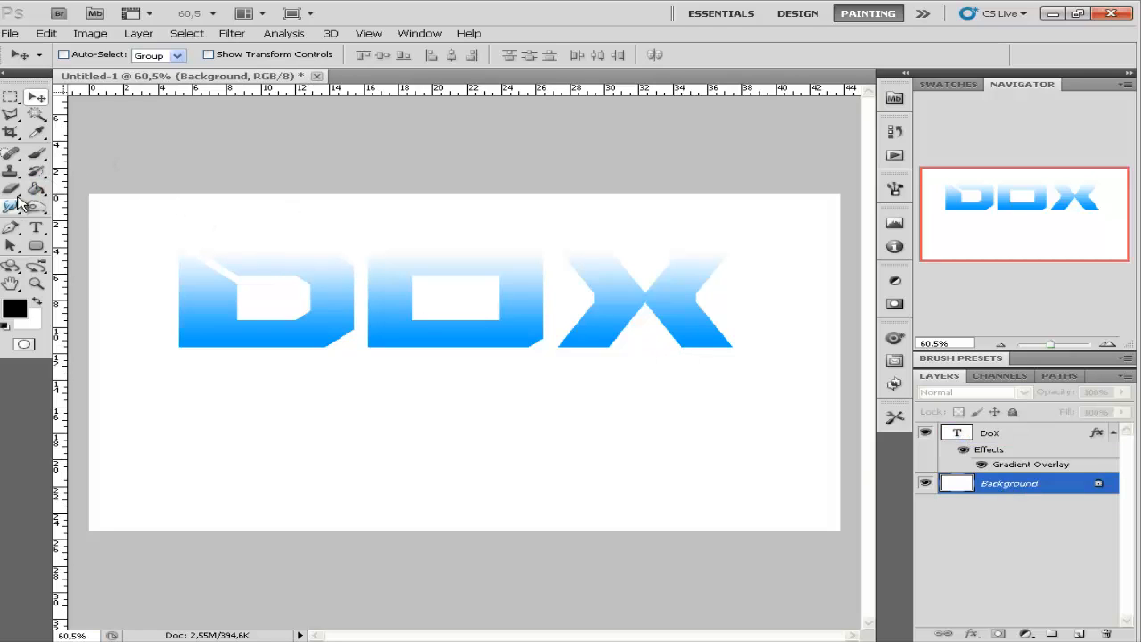
left_click_drag(35, 190, 89, 184)
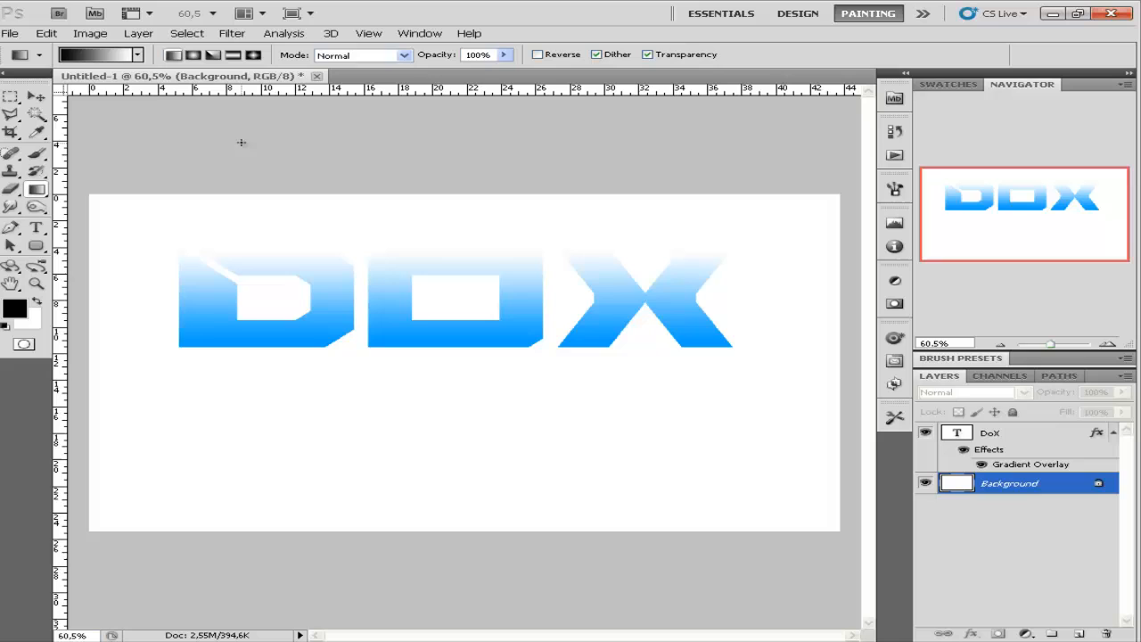
left_click(115, 55)
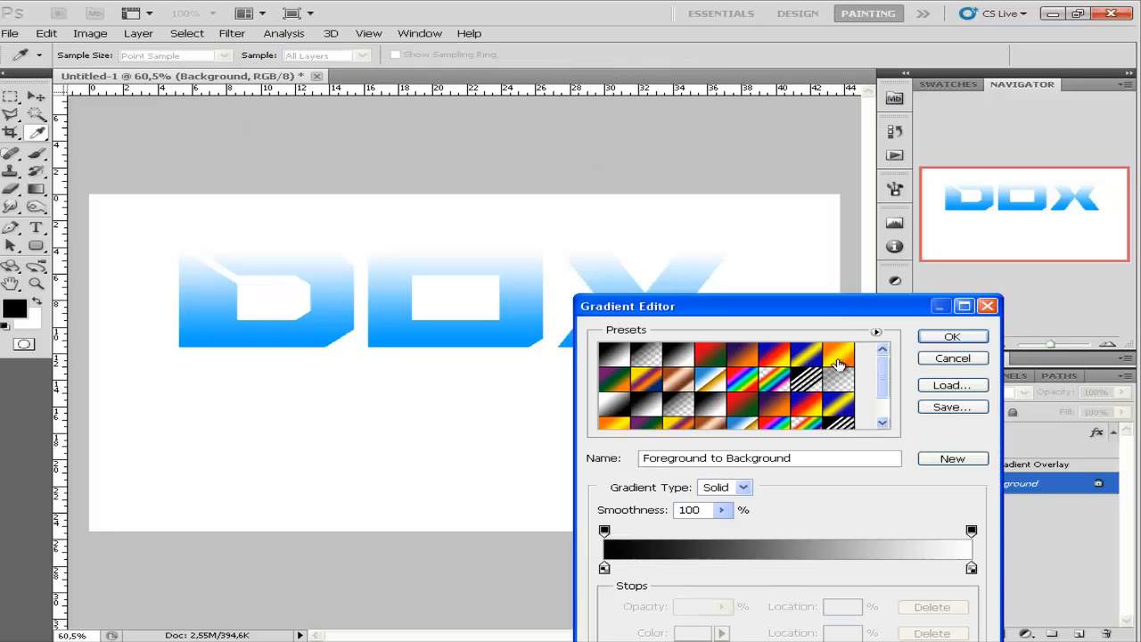
scroll(803, 384, "down", 2)
left_click(746, 406)
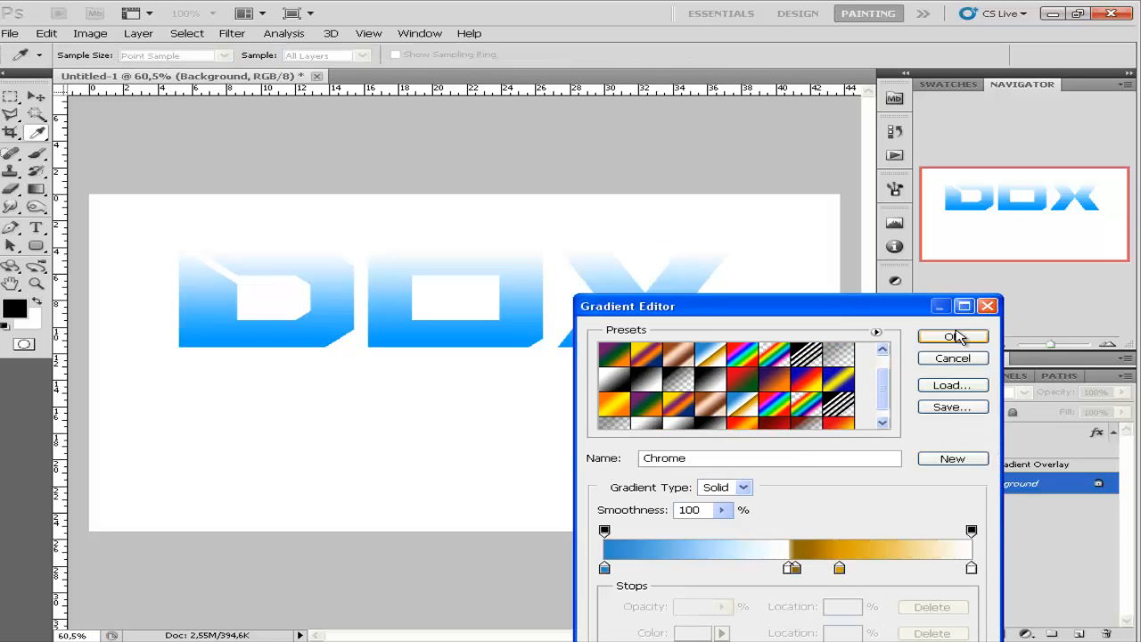
left_click(953, 336)
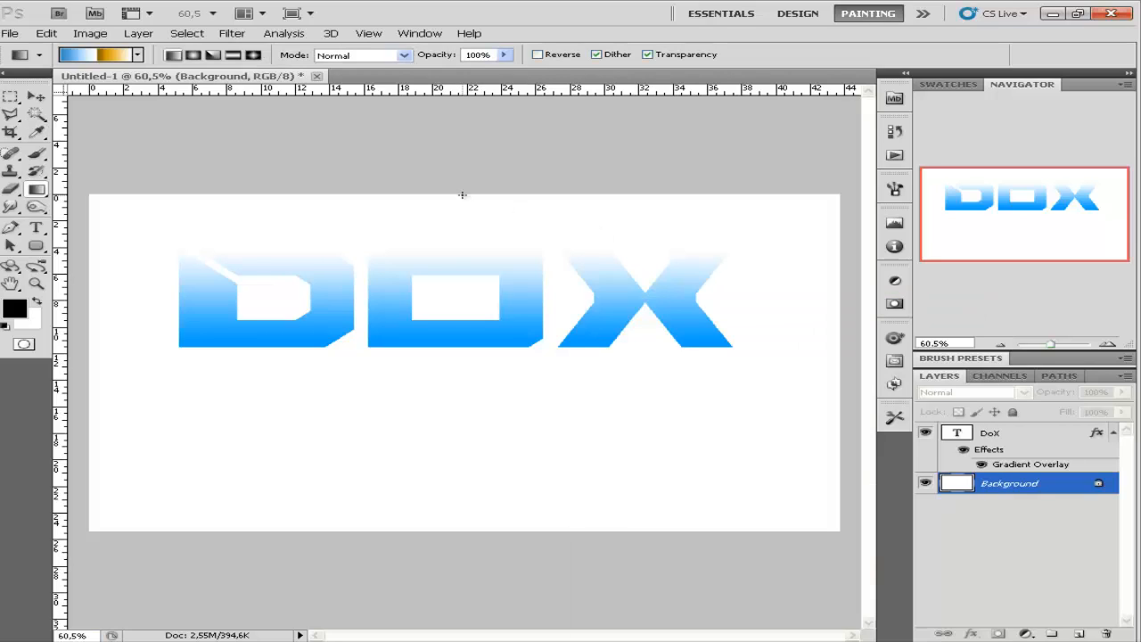
left_click_drag(461, 192, 464, 536)
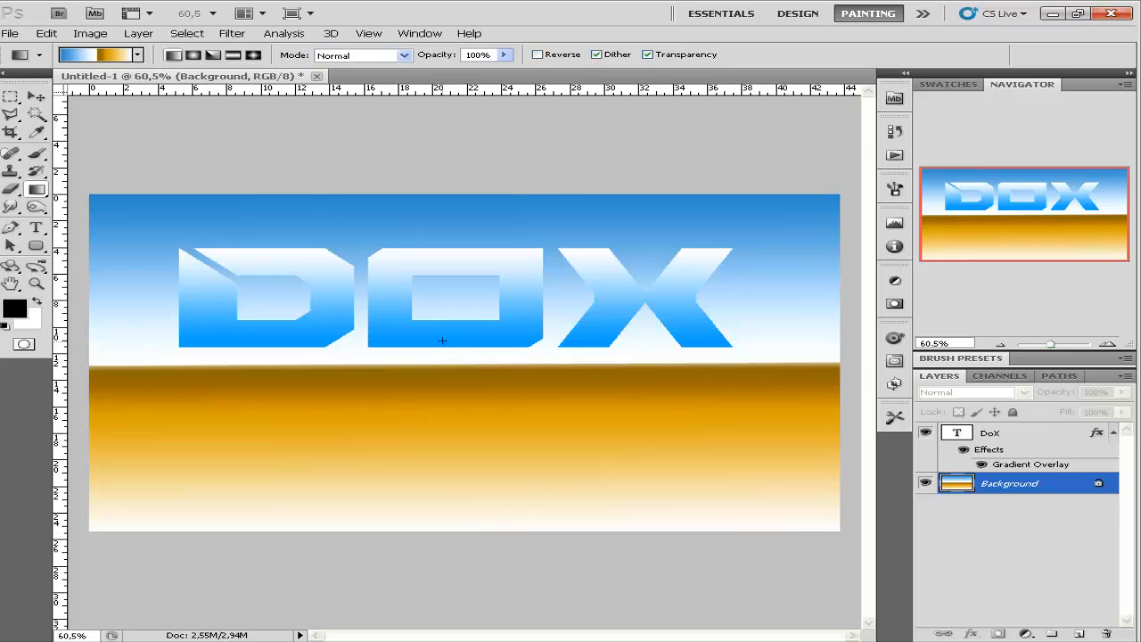
left_click_drag(522, 193, 504, 536)
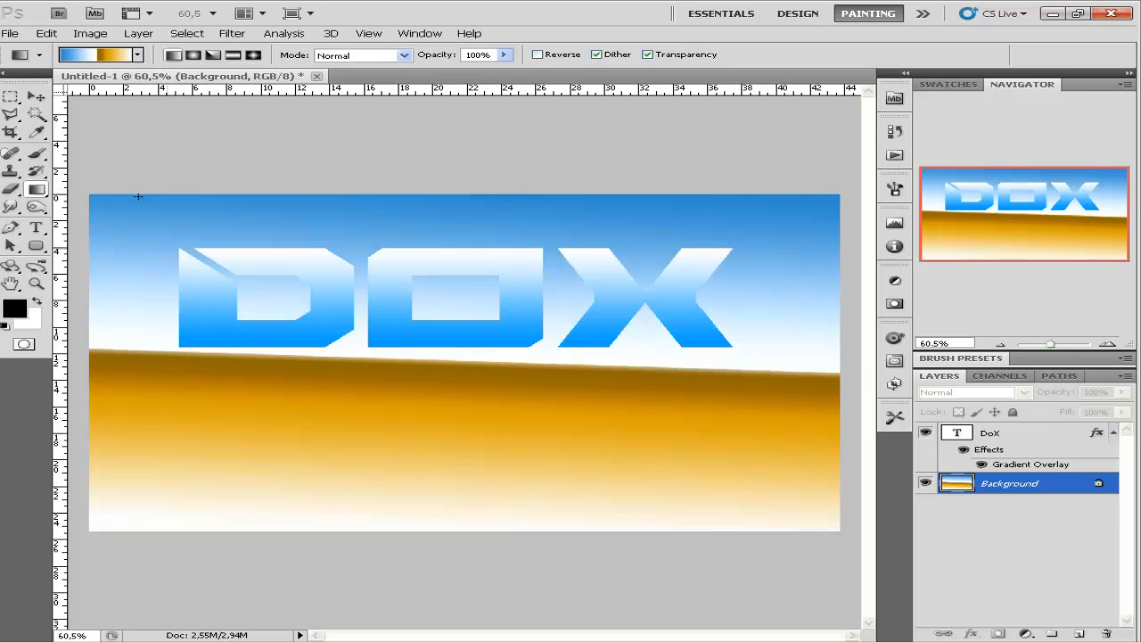
Try filling the Background layer from top to bottom with the red-to-yellow preset gradient
left_click(125, 55)
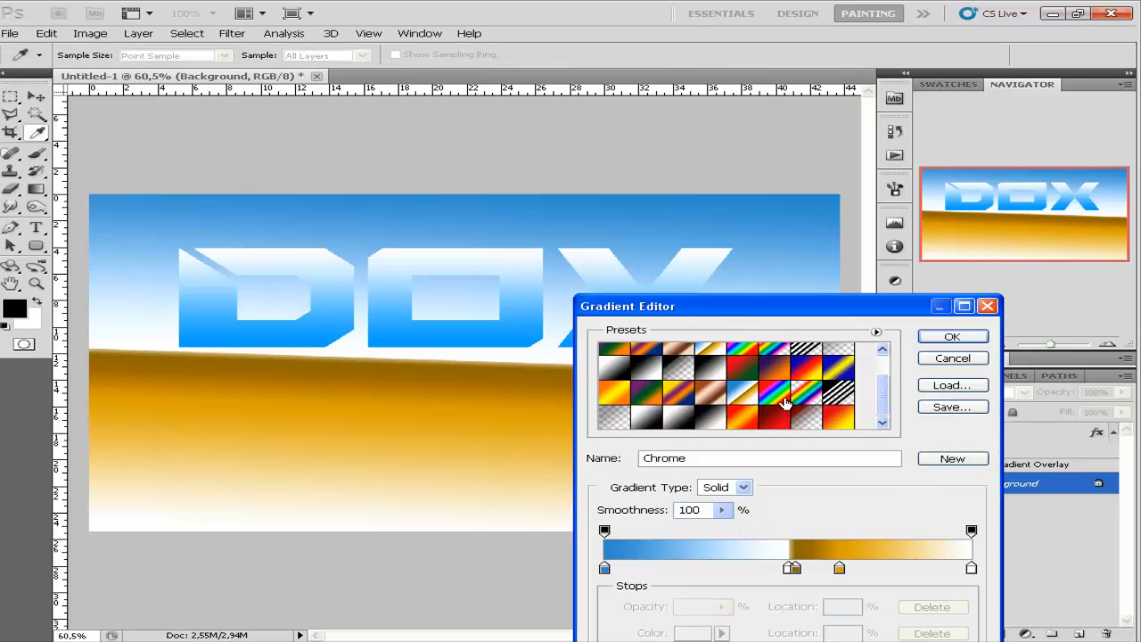
left_click(838, 419)
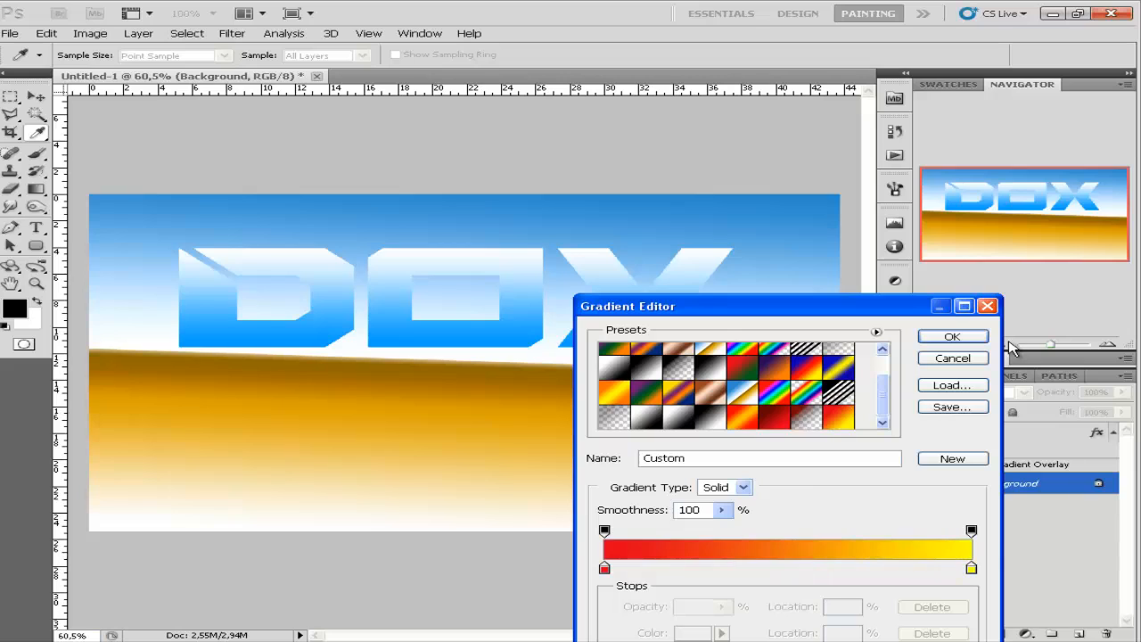
left_click(952, 336)
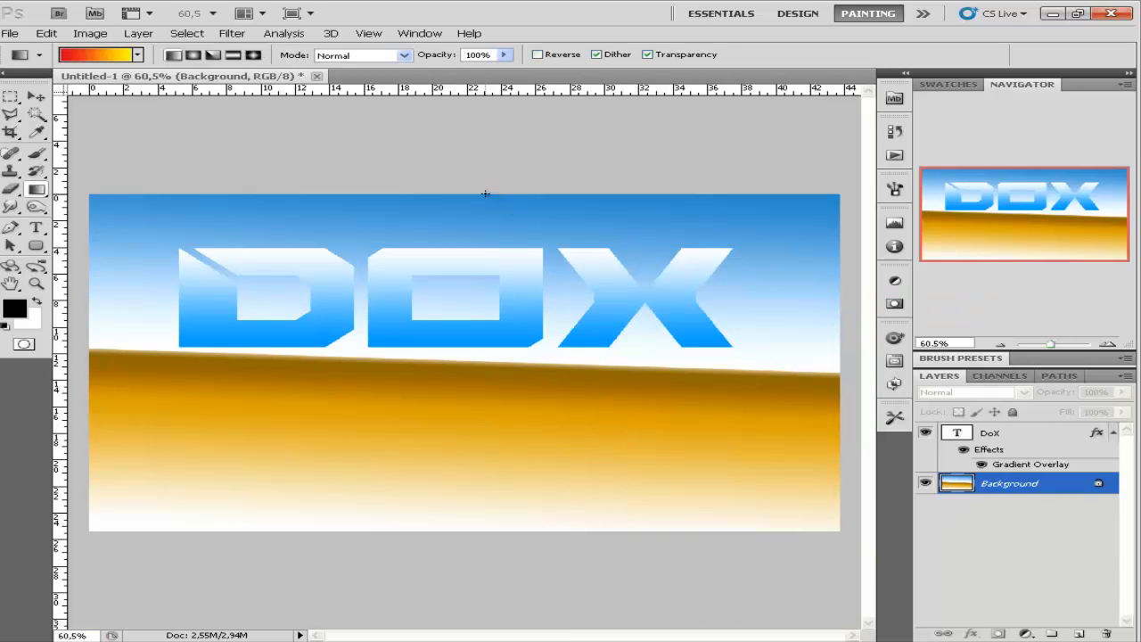
left_click_drag(485, 193, 478, 532)
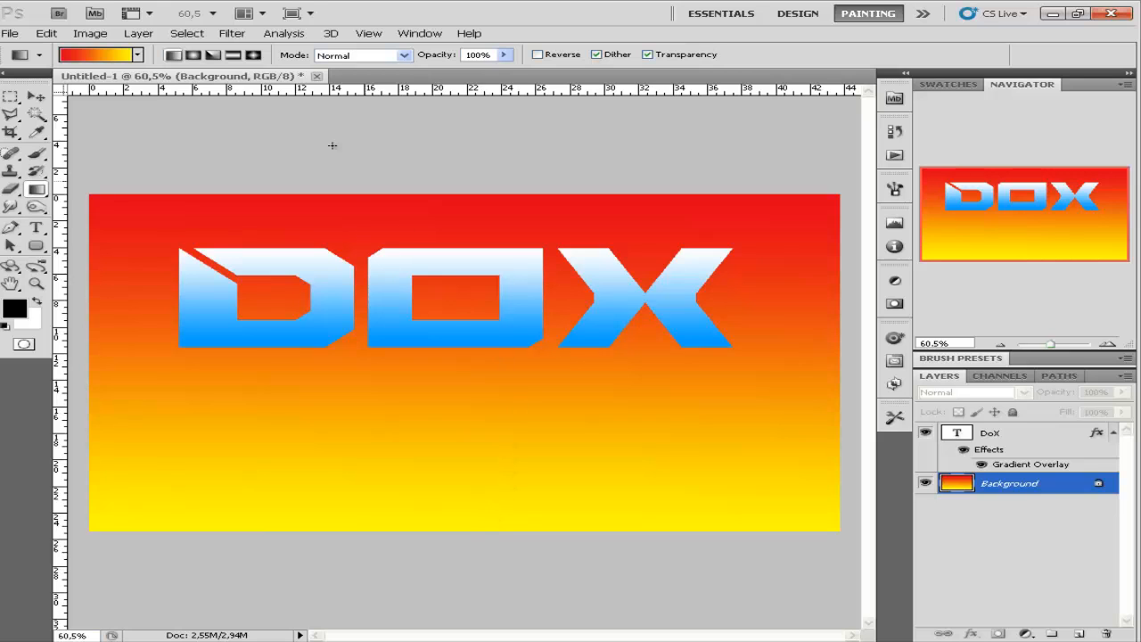
Recolour the minecraft preset's black end stop to #00baff and fill the Background layer with this gradient from bottom edge to top edge
left_click(84, 59)
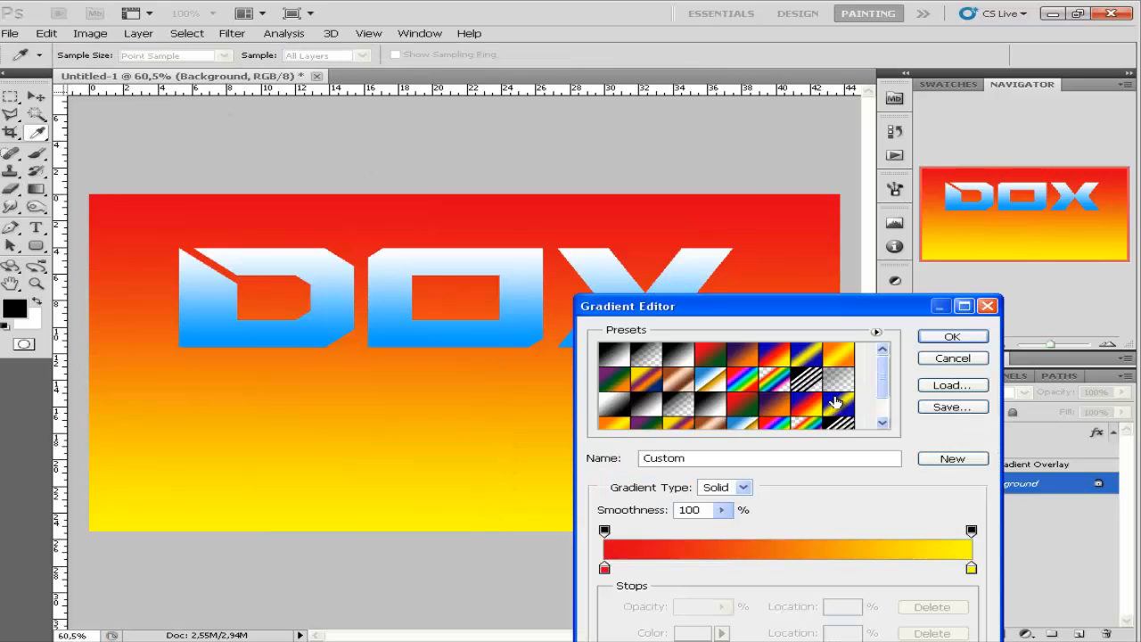
scroll(838, 397, "down", 1)
left_click(621, 381)
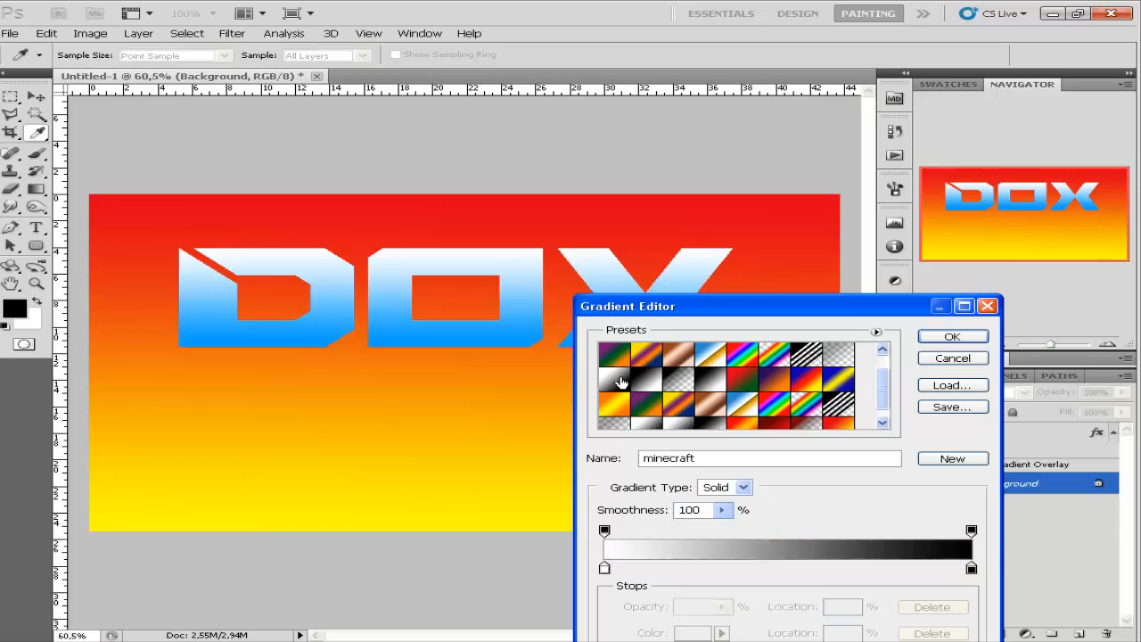
left_click(972, 569)
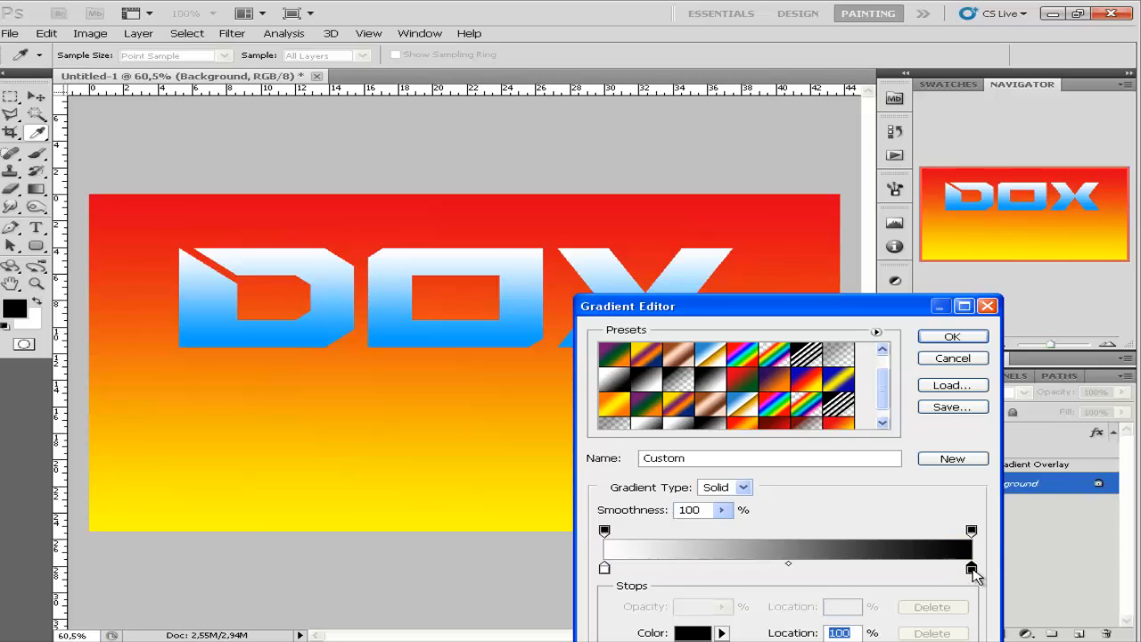
double_click(972, 569)
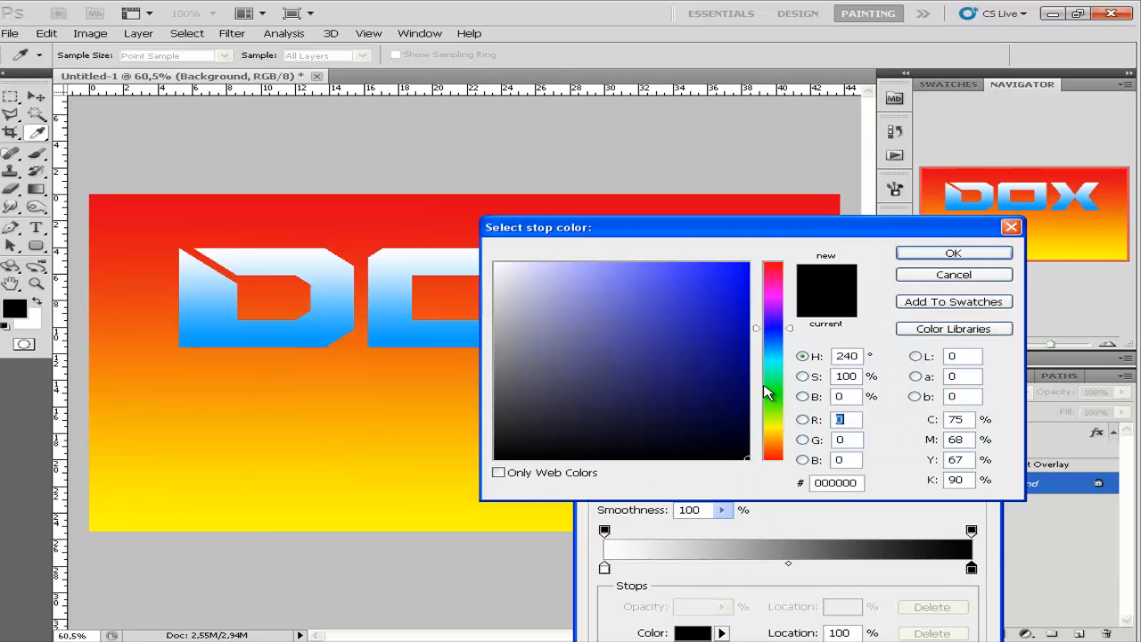
left_click_drag(774, 329, 778, 354)
left_click(747, 264)
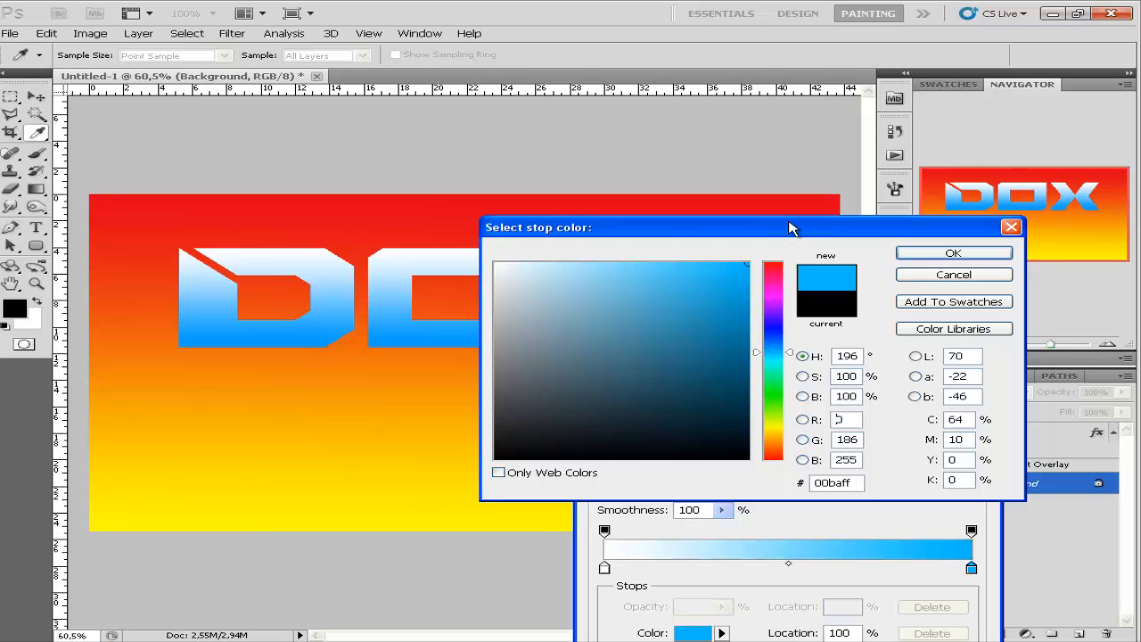
left_click(952, 253)
left_click(948, 338)
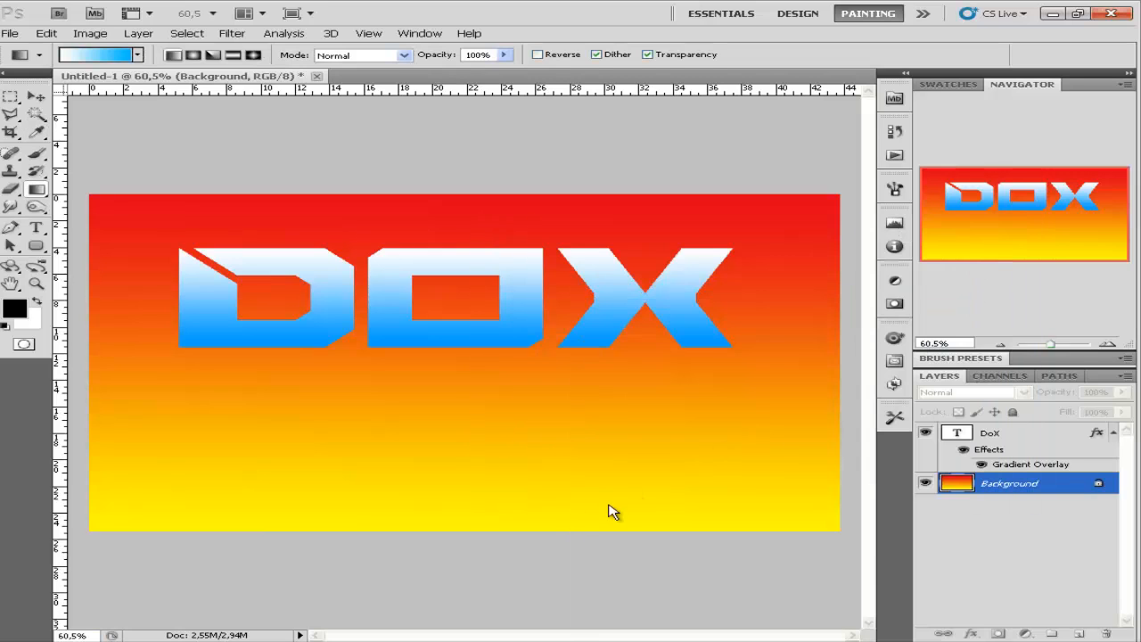
left_click_drag(469, 533, 473, 194)
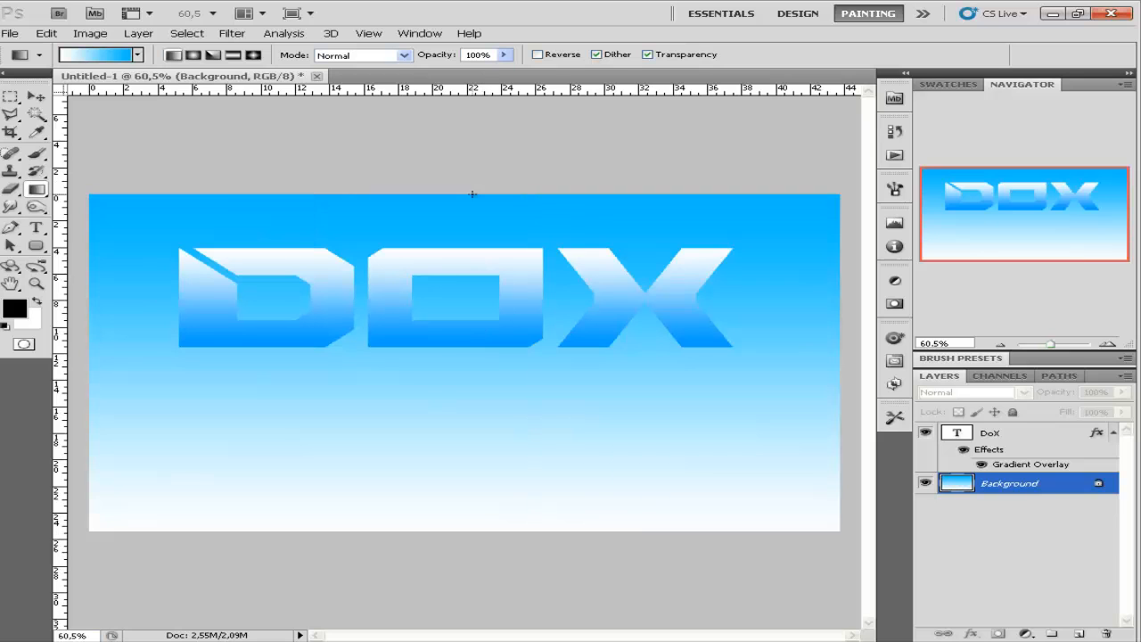
Enable a Stroke in the DoX layer's style and set its size to 6 px
scroll(622, 329, "down", 3)
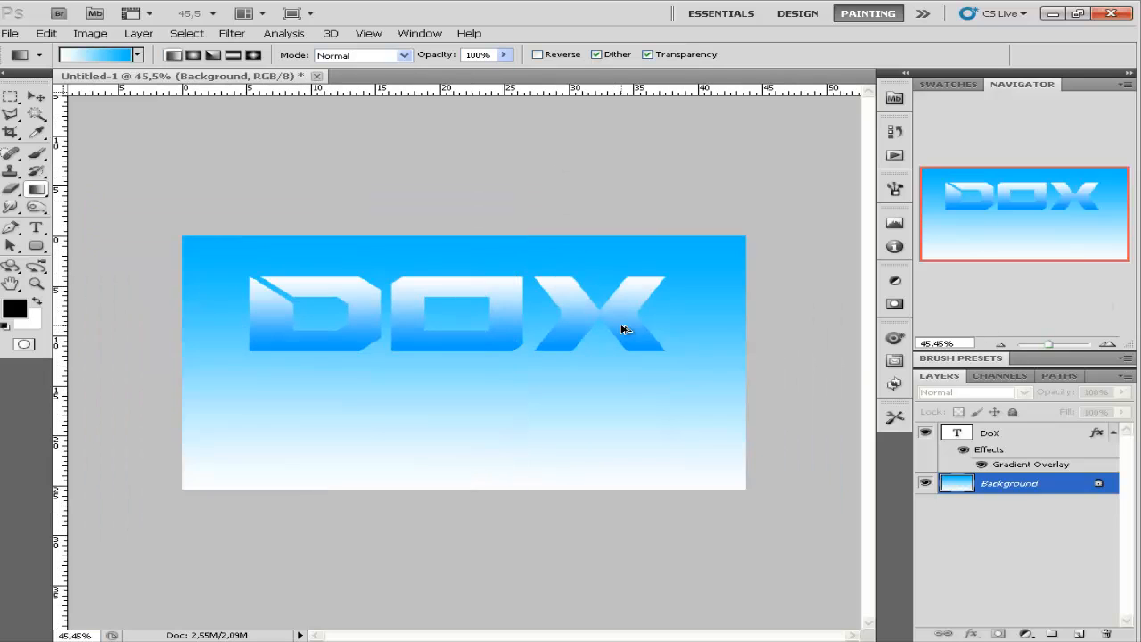
scroll(622, 329, "up", 2)
scroll(623, 329, "down", 2)
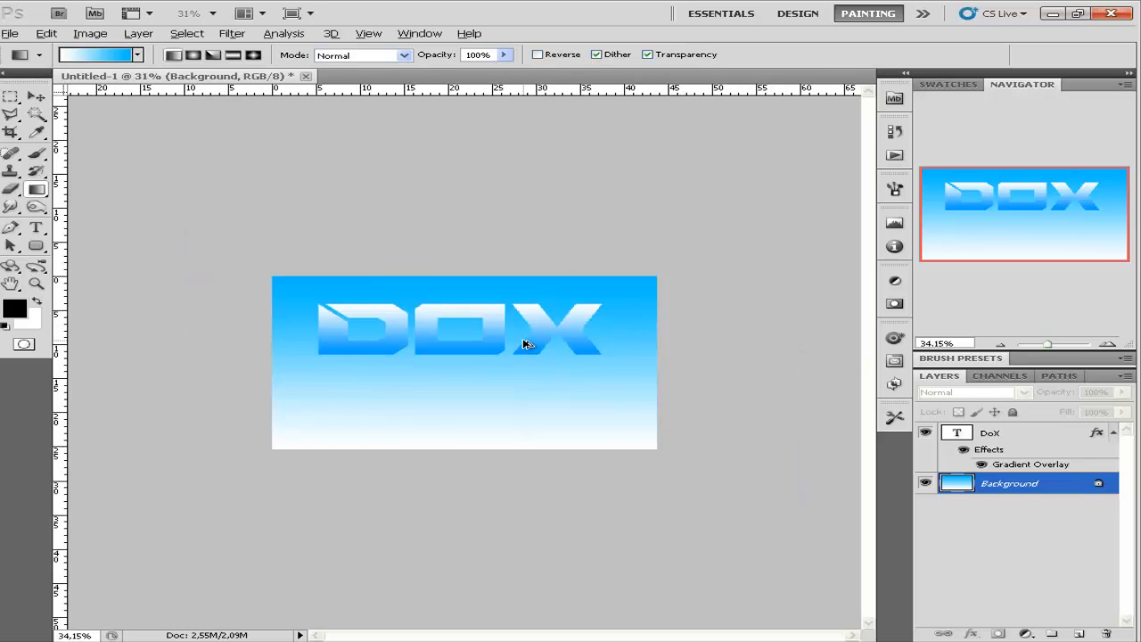
scroll(526, 344, "up", 1)
left_click(1067, 436)
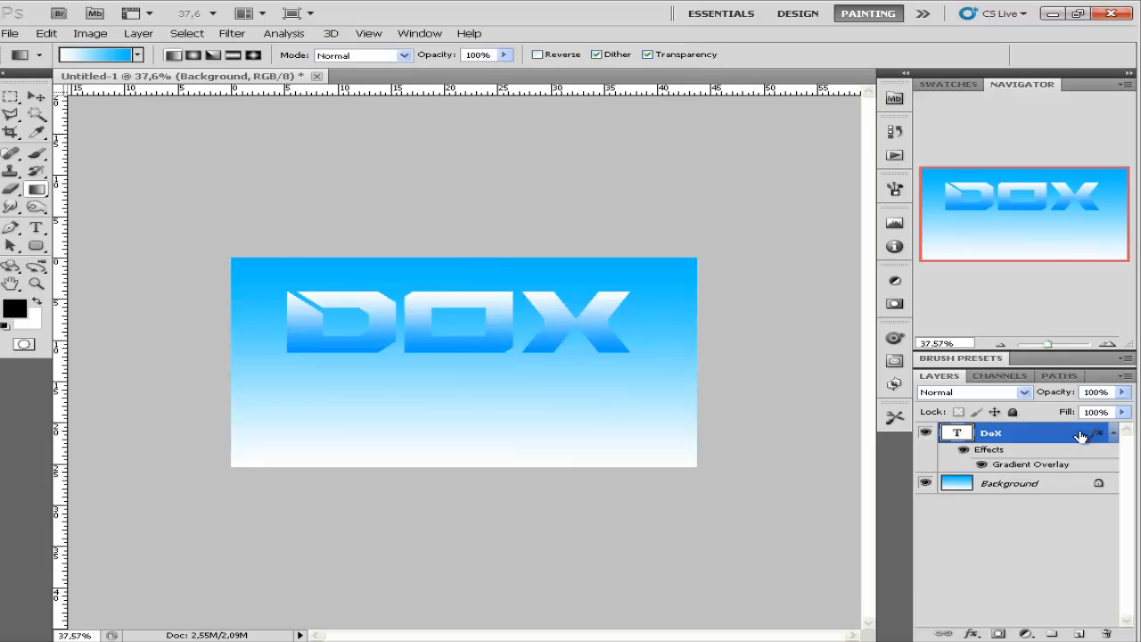
double_click(1081, 436)
left_click(480, 503)
left_click(522, 505)
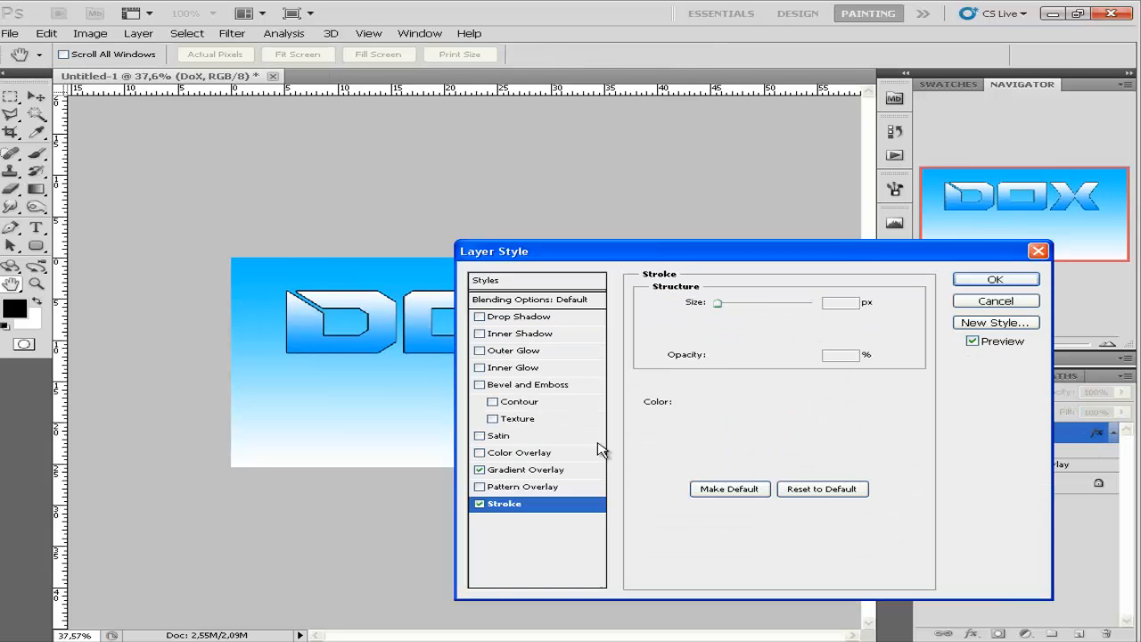
left_click_drag(720, 304, 725, 304)
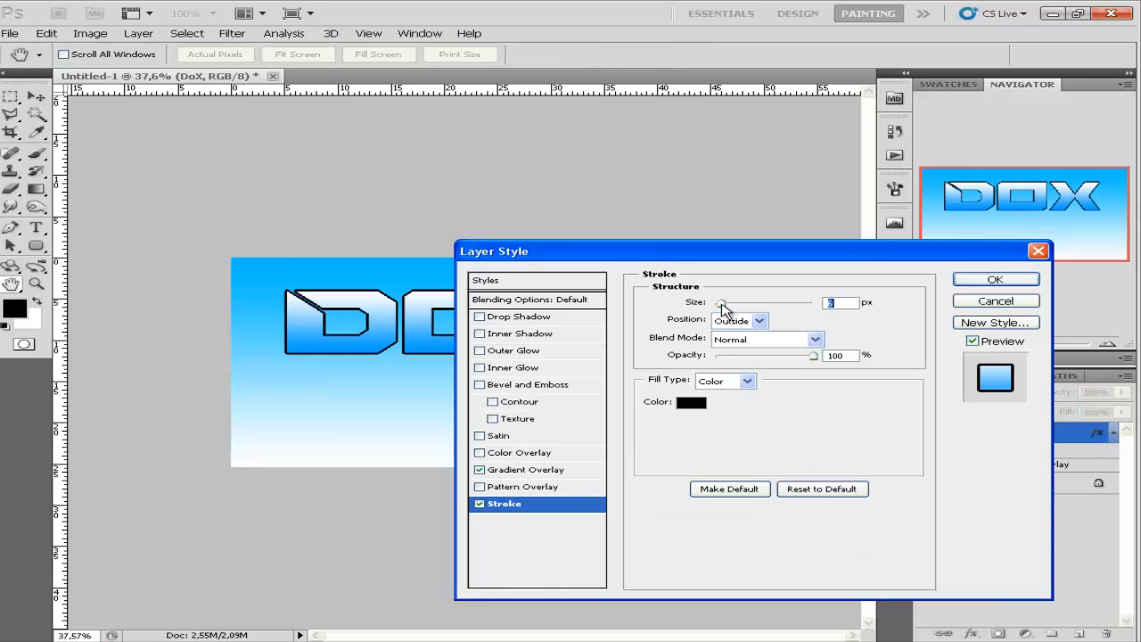
Set the DoX stroke colour to blue #0090ff and apply the layer style
left_click(691, 403)
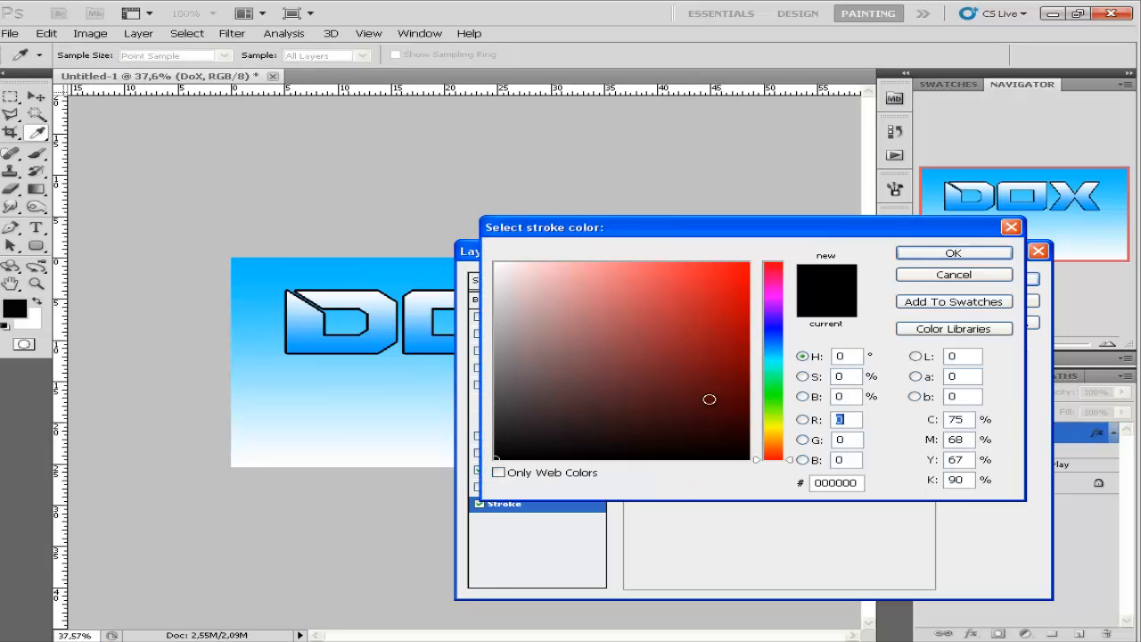
left_click_drag(776, 354, 775, 330)
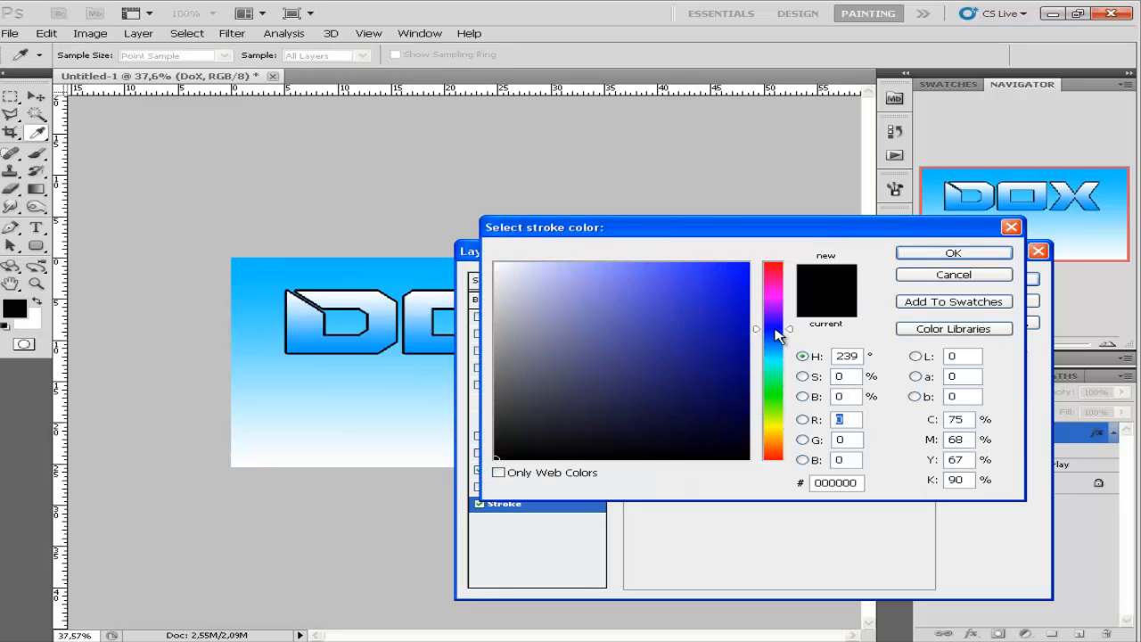
left_click_drag(710, 287, 775, 247)
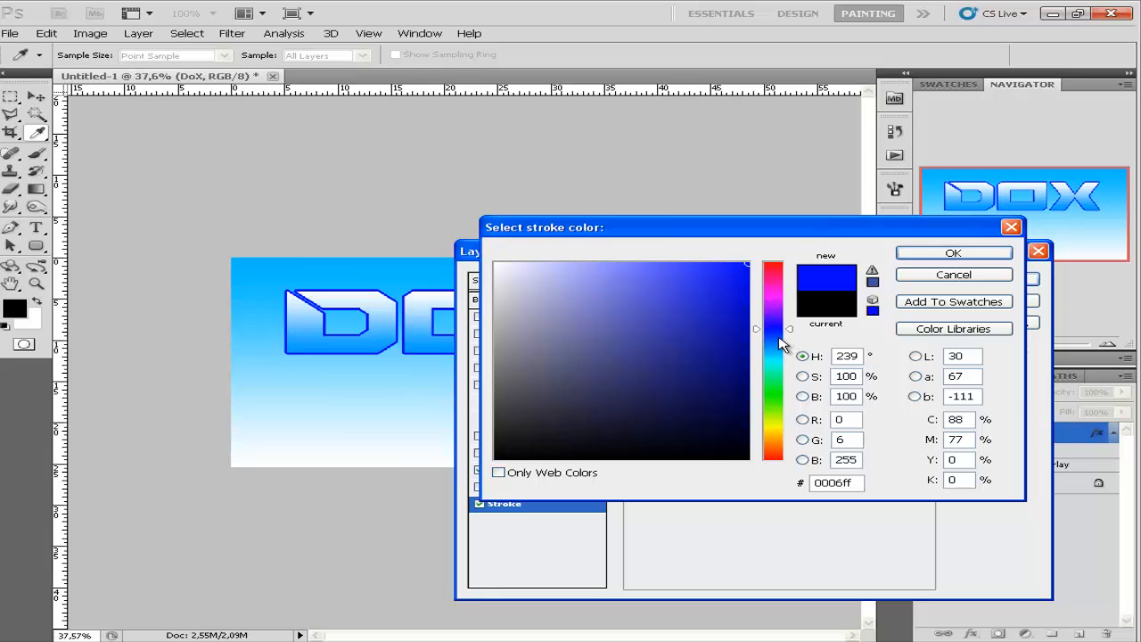
left_click_drag(782, 342, 779, 346)
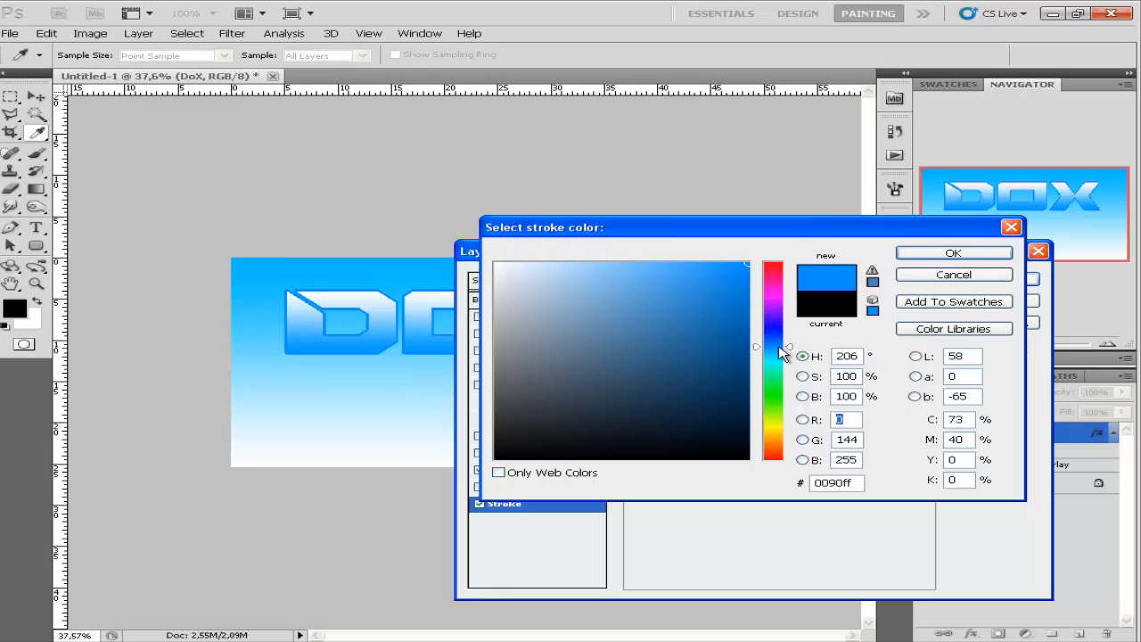
left_click(952, 253)
left_click(962, 279)
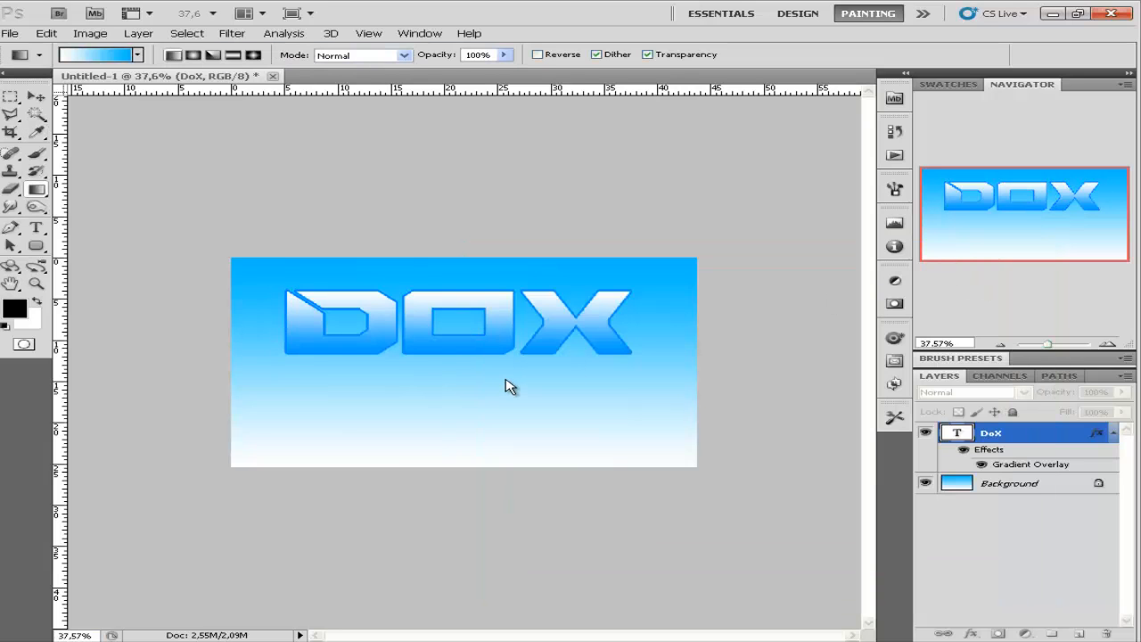
scroll(324, 345, "up", 6)
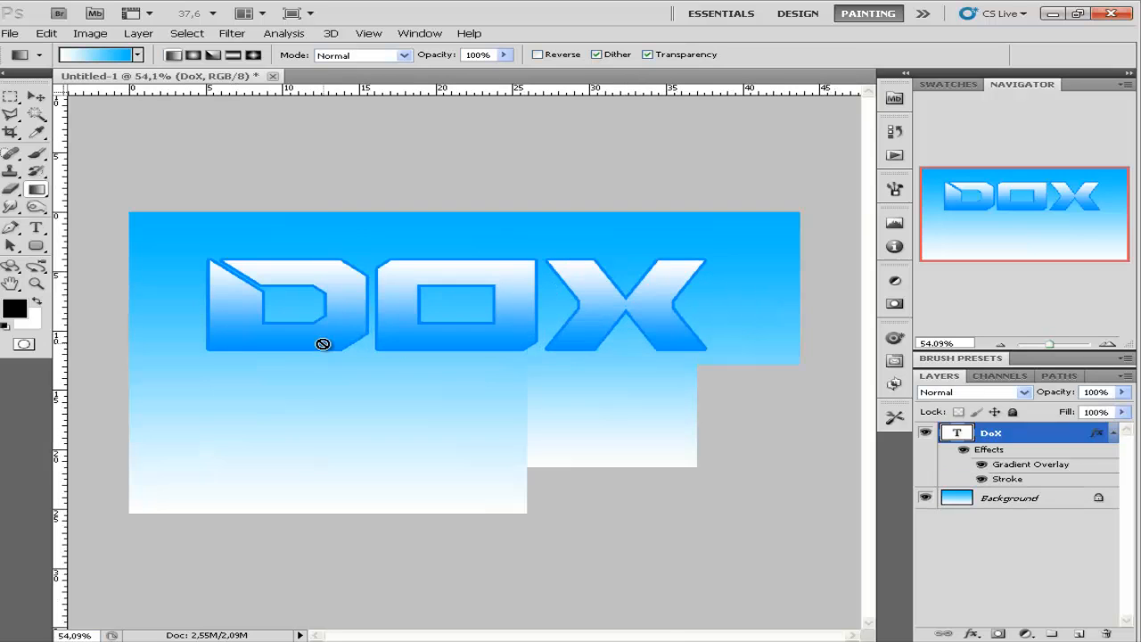
Change the DoX layer's stroke colour to white and apply the layer style
scroll(327, 345, "down", 1)
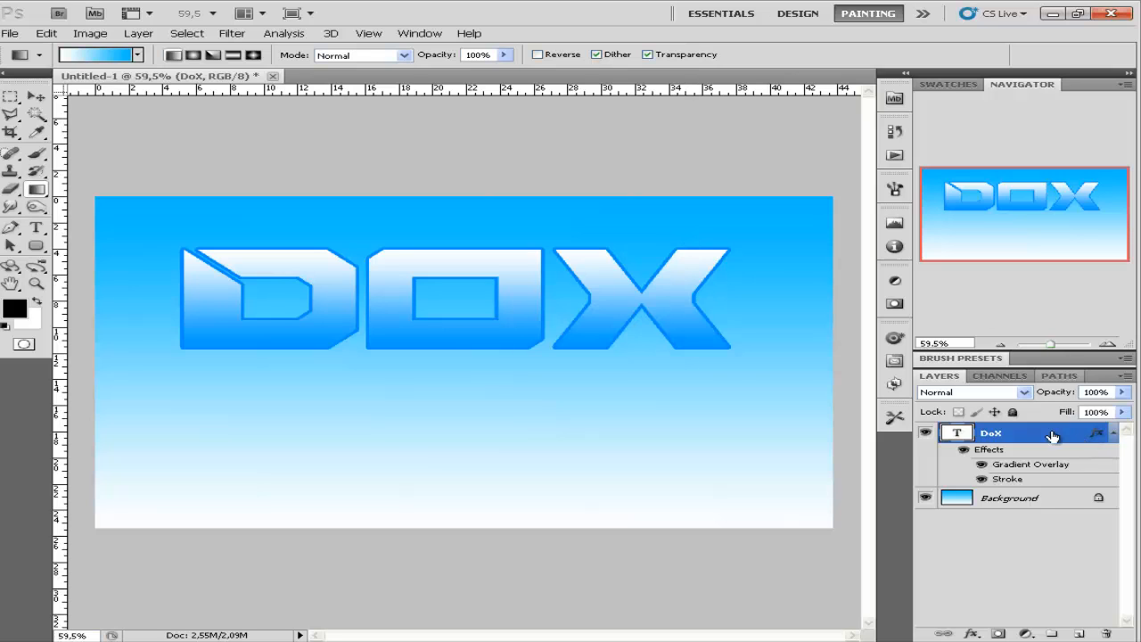
double_click(1027, 483)
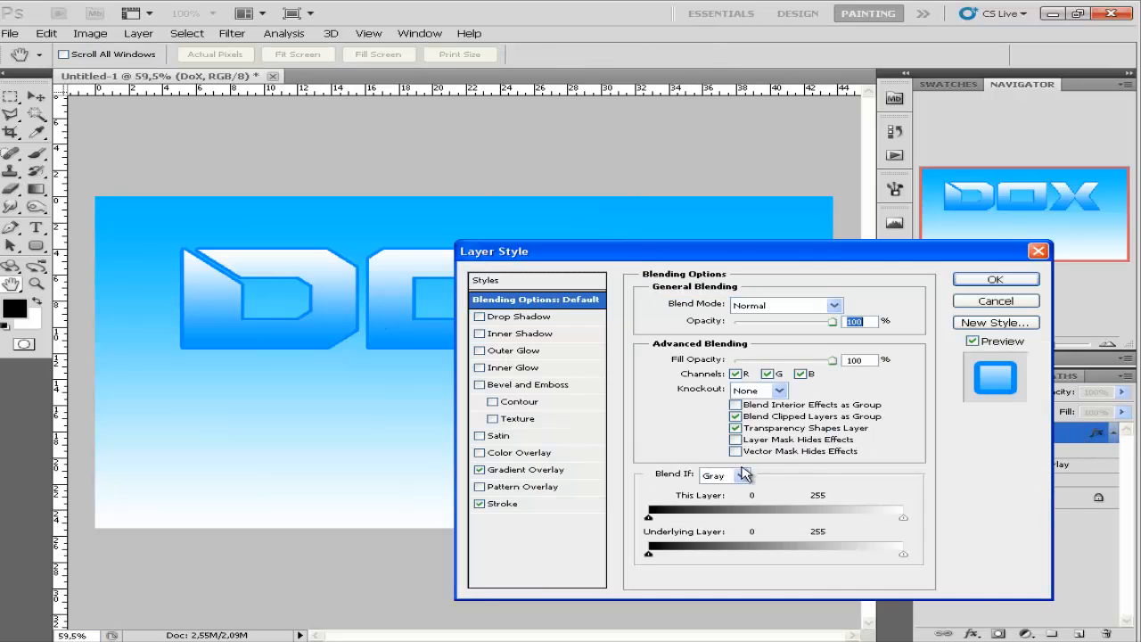
left_click(503, 504)
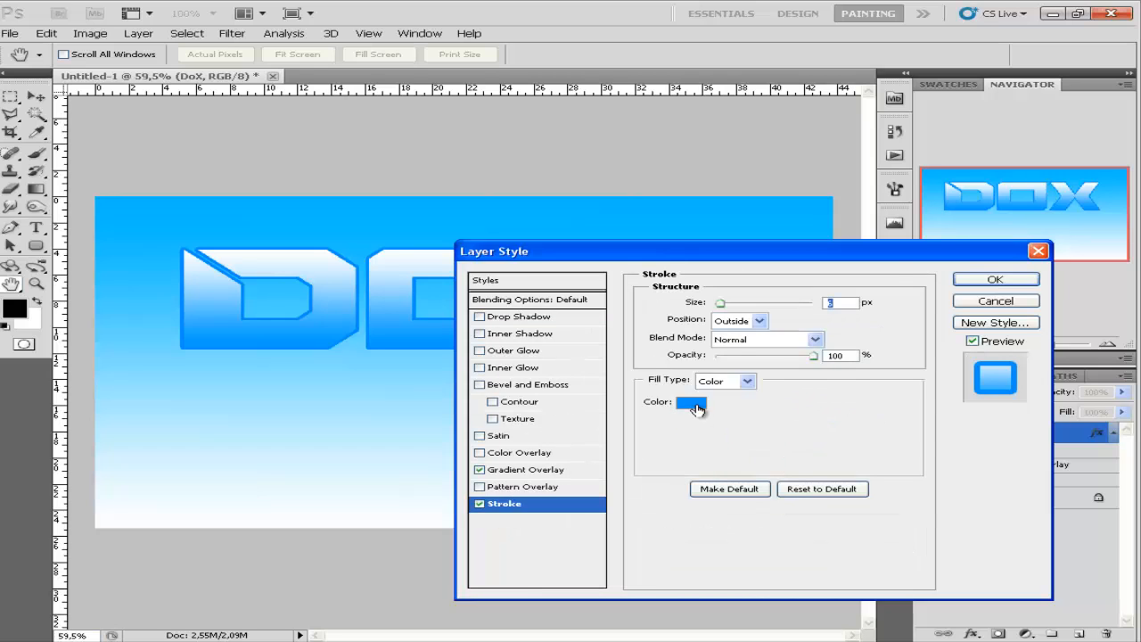
left_click(697, 406)
left_click(619, 347)
left_click(496, 264)
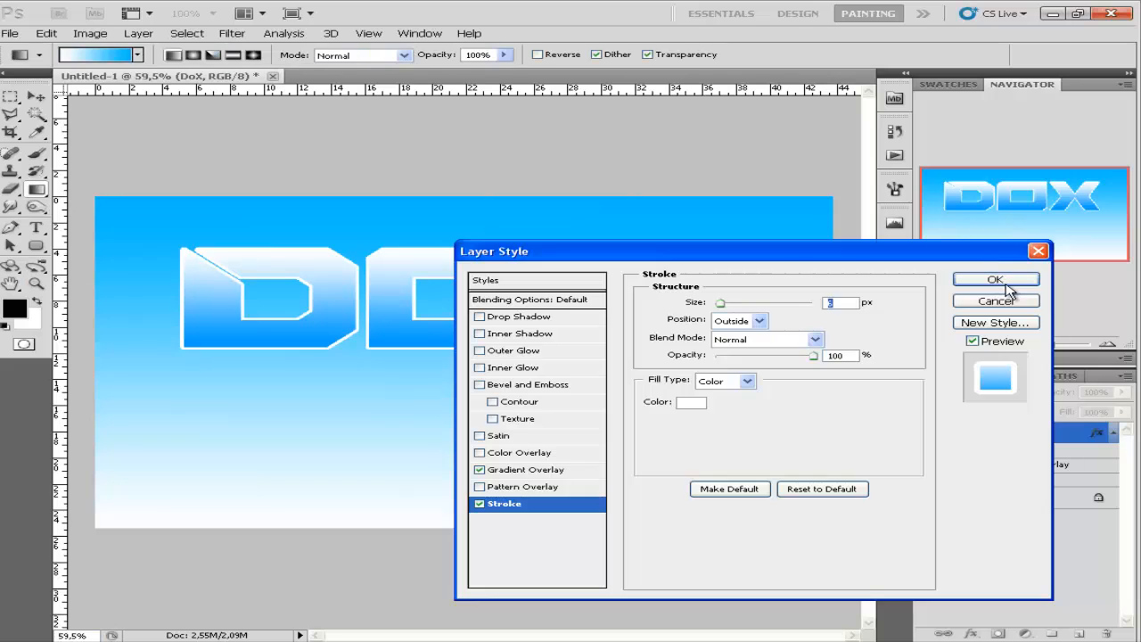
left_click(997, 280)
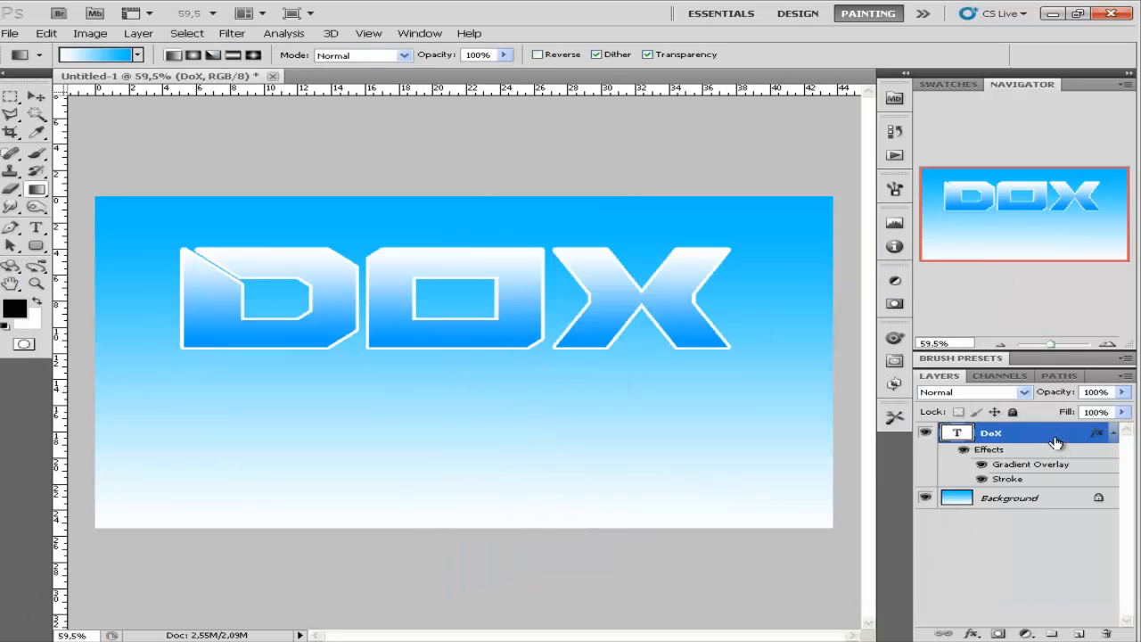
Duplicate the DoX text layer and flip the copy vertically with Free Transform
key("ctrl+j")
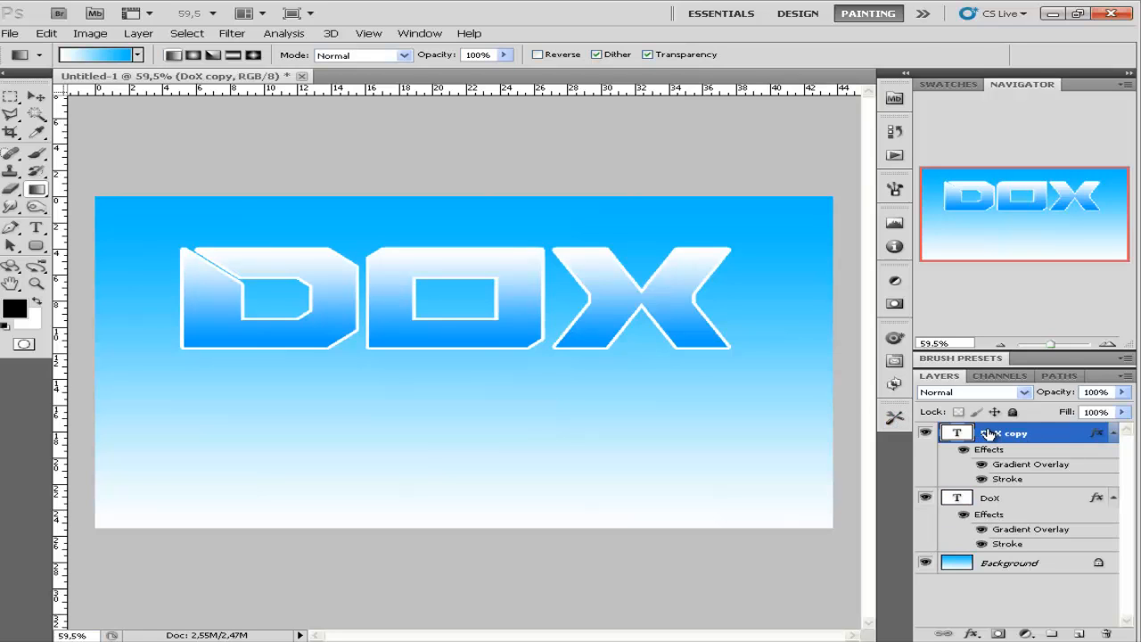
key("ctrl+t")
right_click(596, 318)
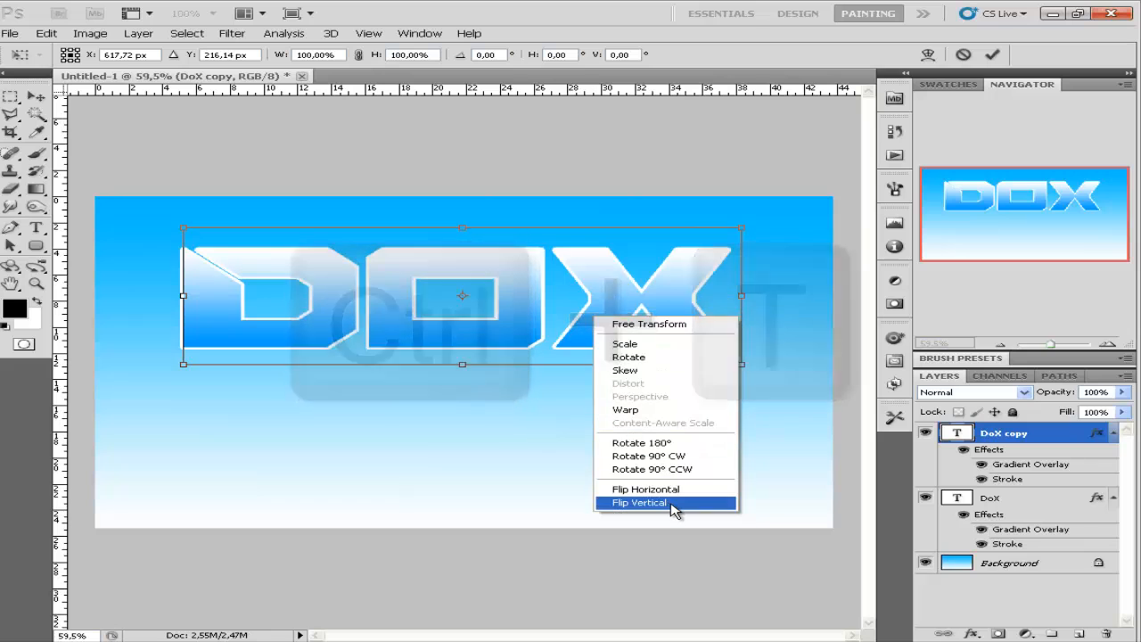
left_click(670, 505)
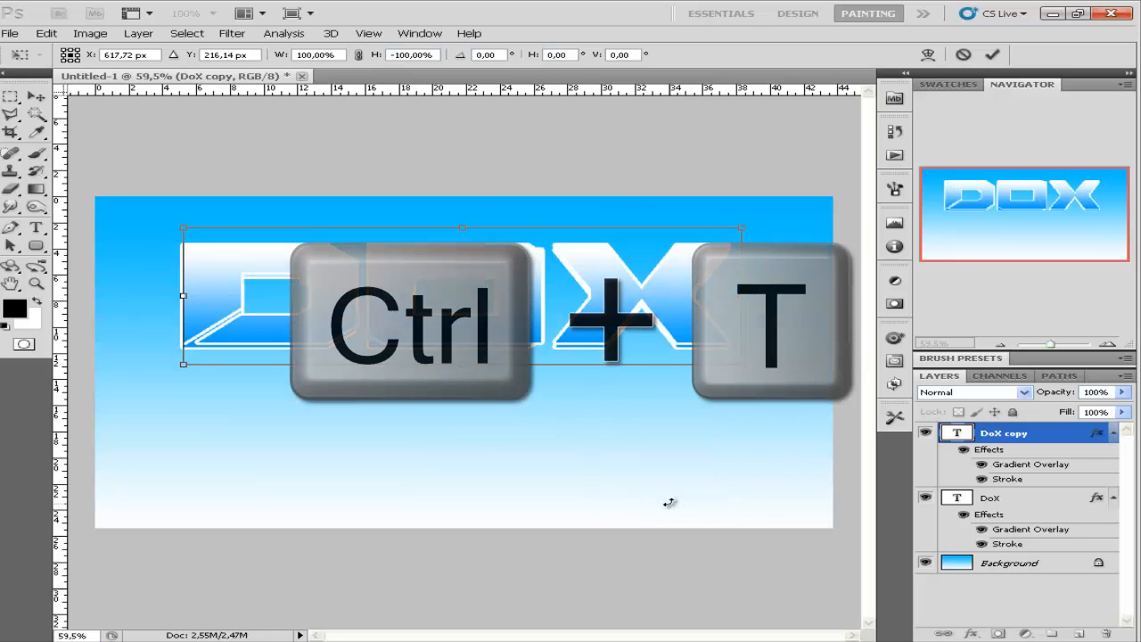
Move the flipped copy straight down to about Y 475 px, directly beneath the original lettering, and commit the transform
left_click_drag(616, 316, 620, 441)
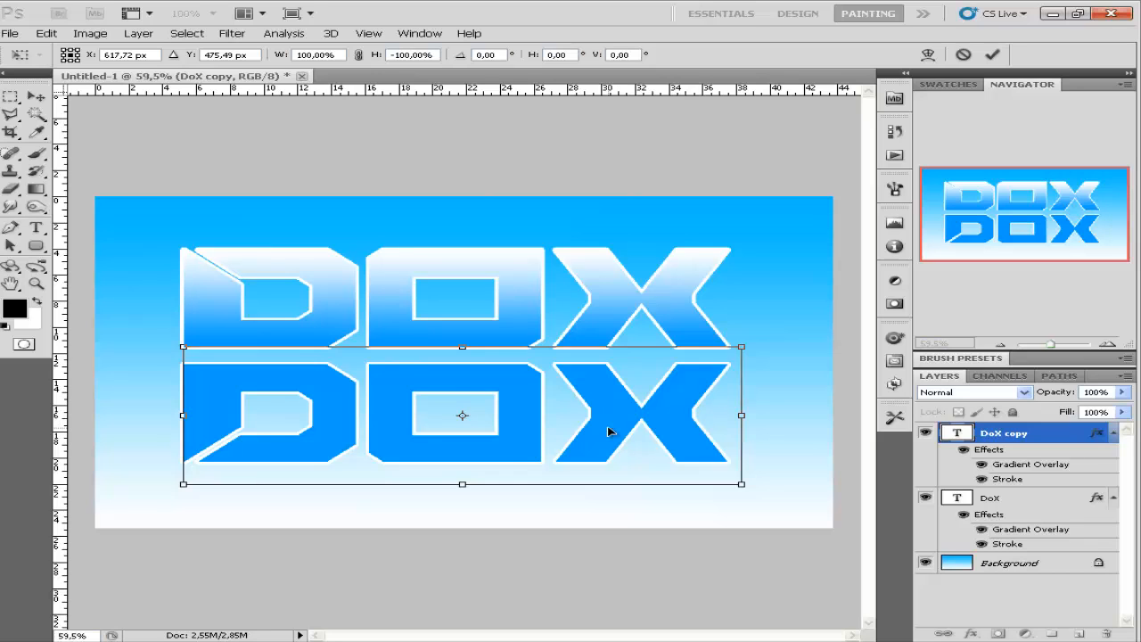
key("Return")
key("g")
scroll(622, 377, "down", 1)
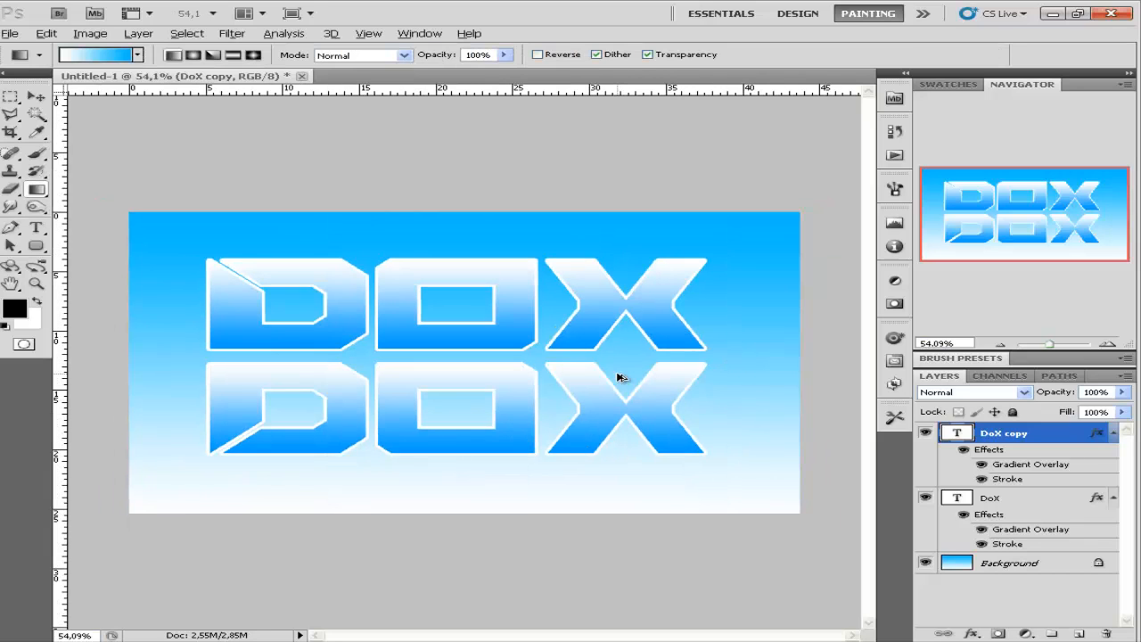
scroll(622, 377, "up", 2)
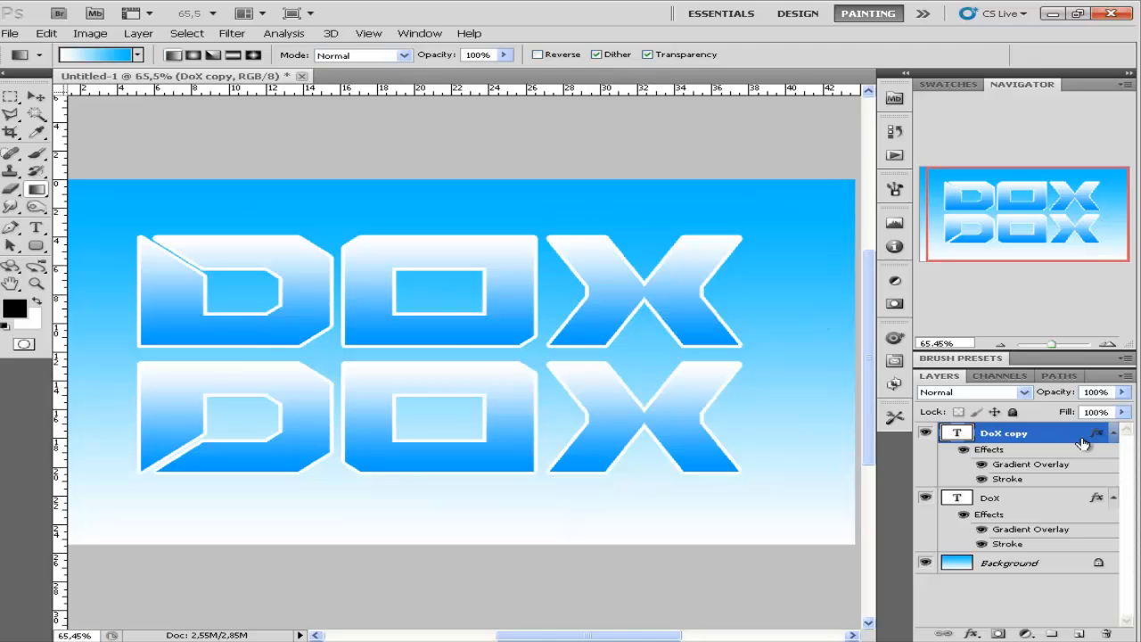
Replace the DoX copy's gradient overlay with a blue #0096ff Color Overlay, turn off its stroke, and apply the style
left_click(982, 465)
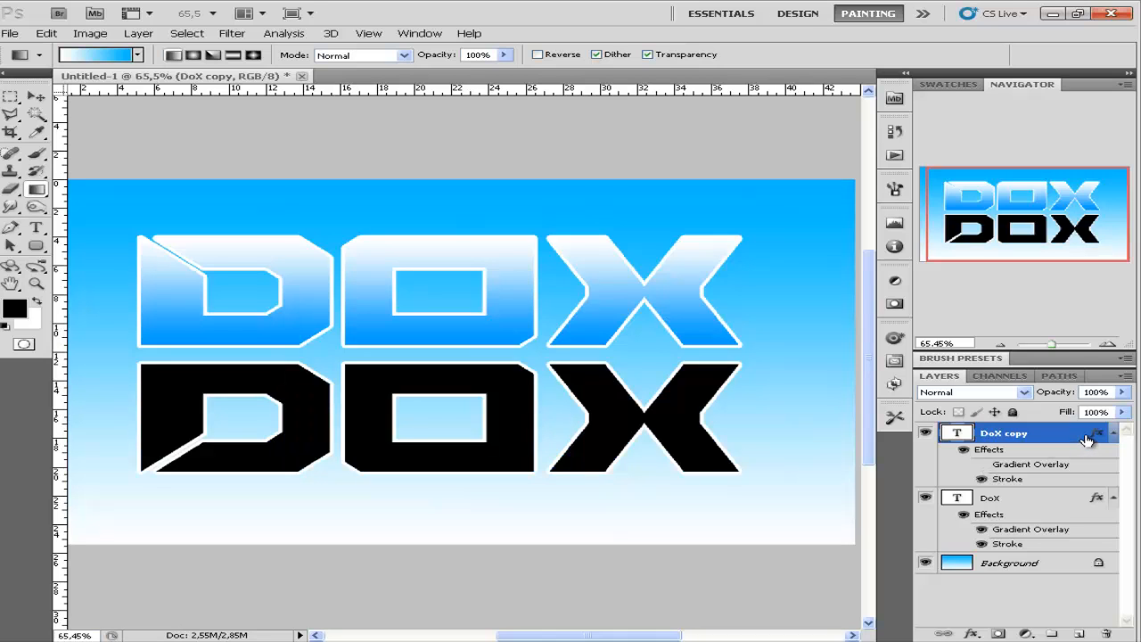
double_click(1086, 439)
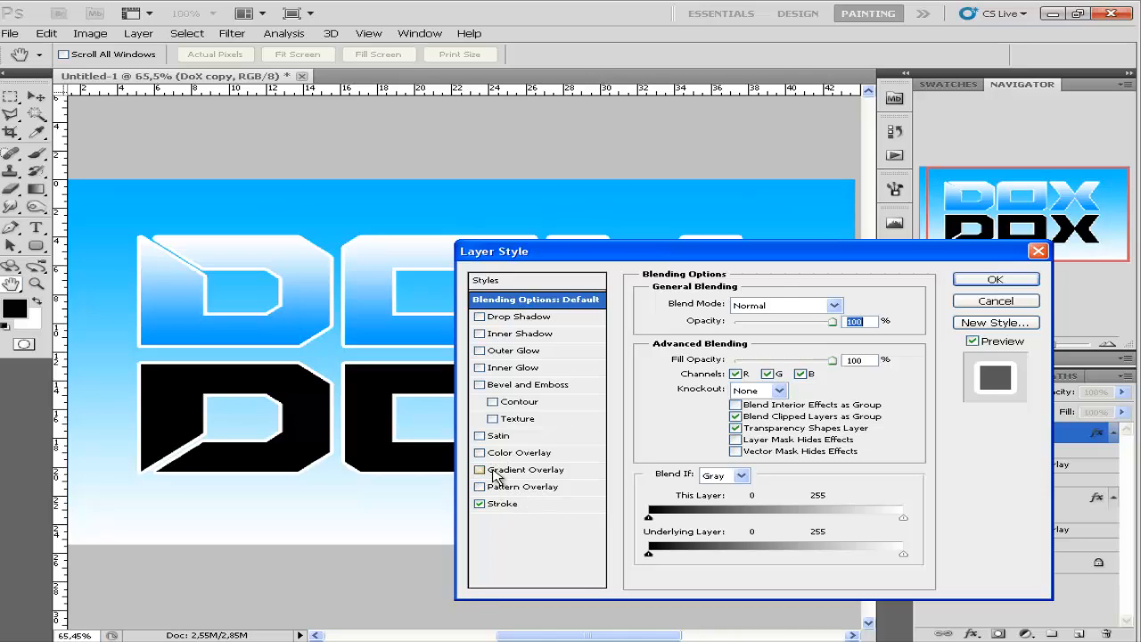
left_click(495, 453)
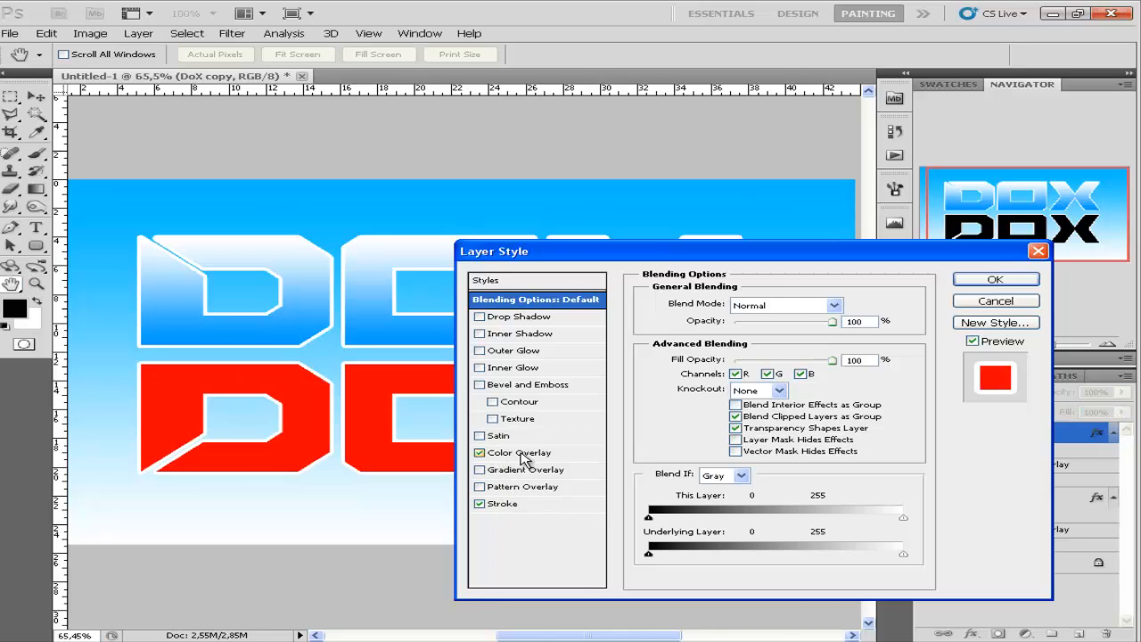
left_click(843, 306)
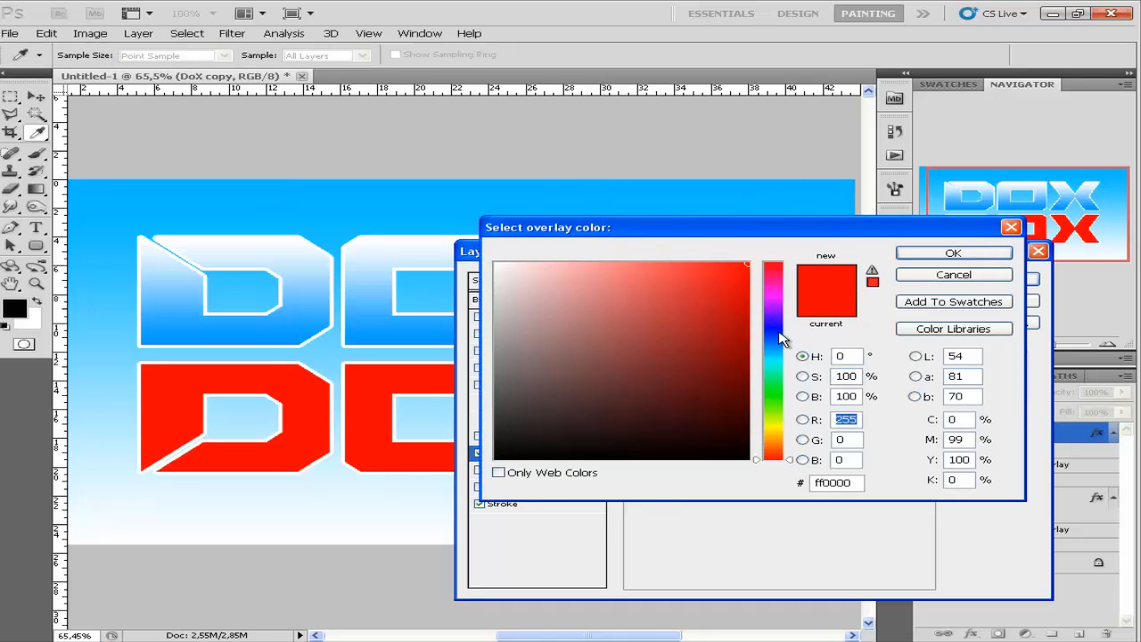
left_click(780, 332)
left_click(773, 346)
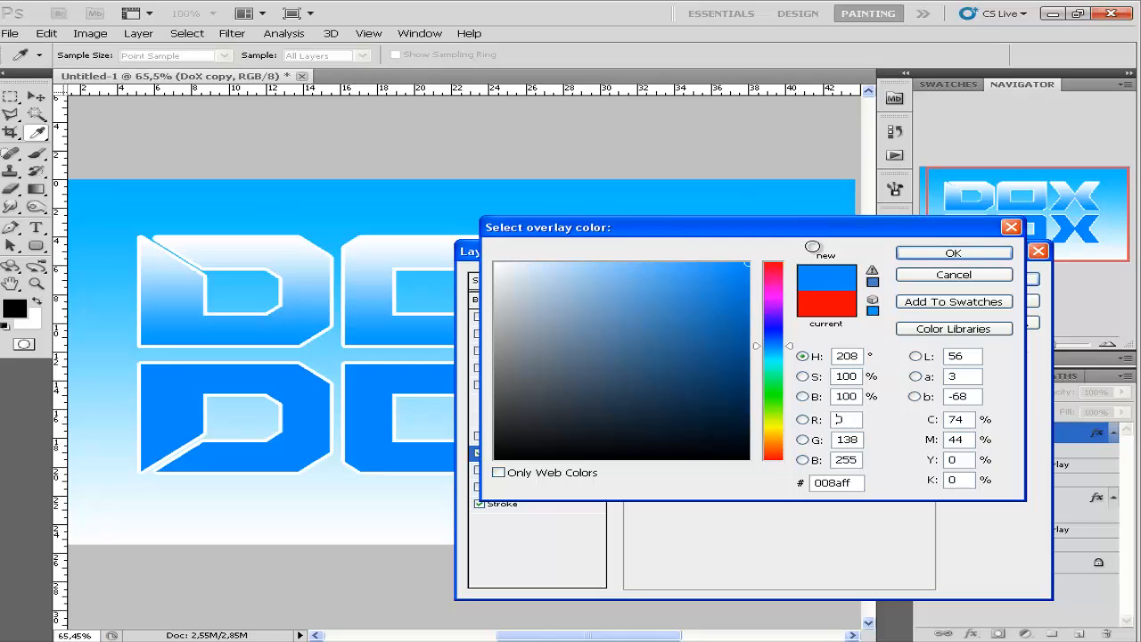
left_click(771, 353)
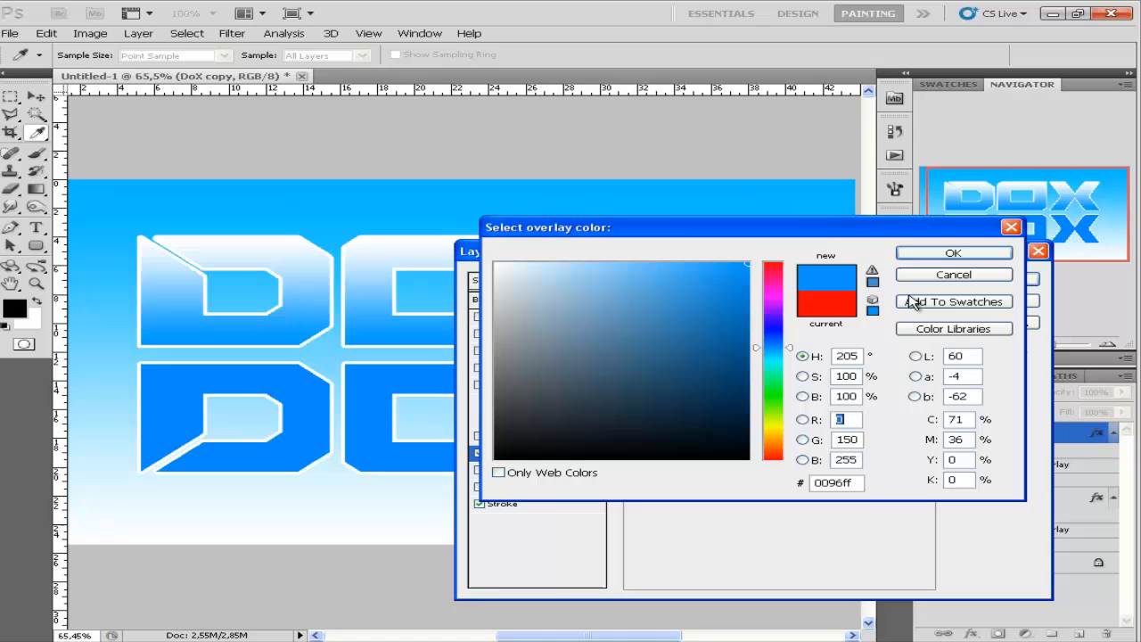
left_click(943, 254)
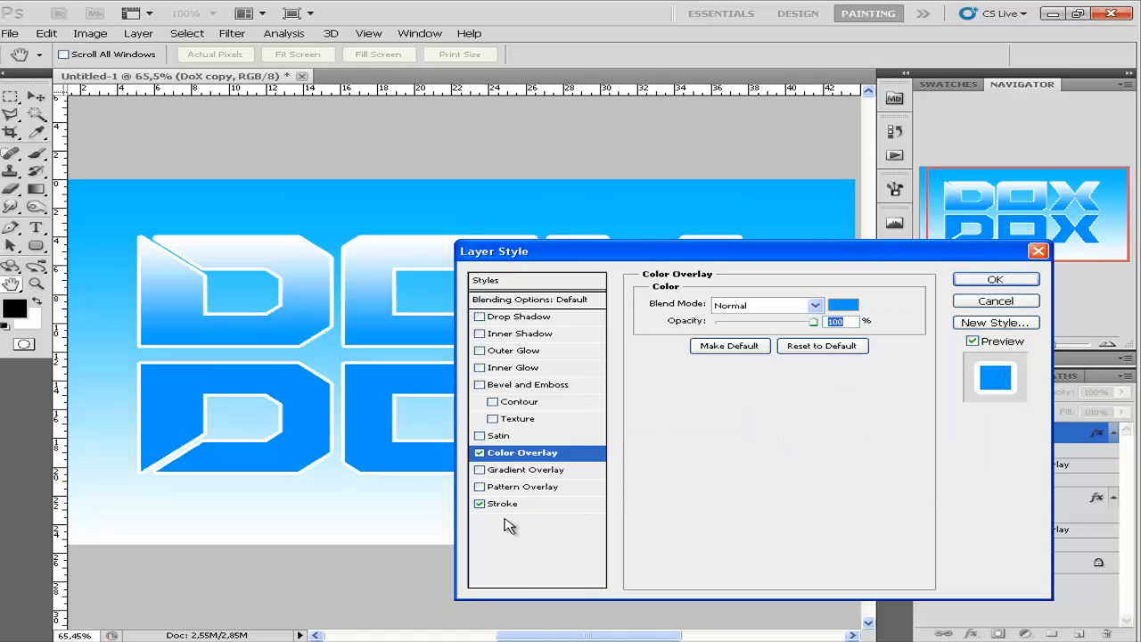
left_click(479, 505)
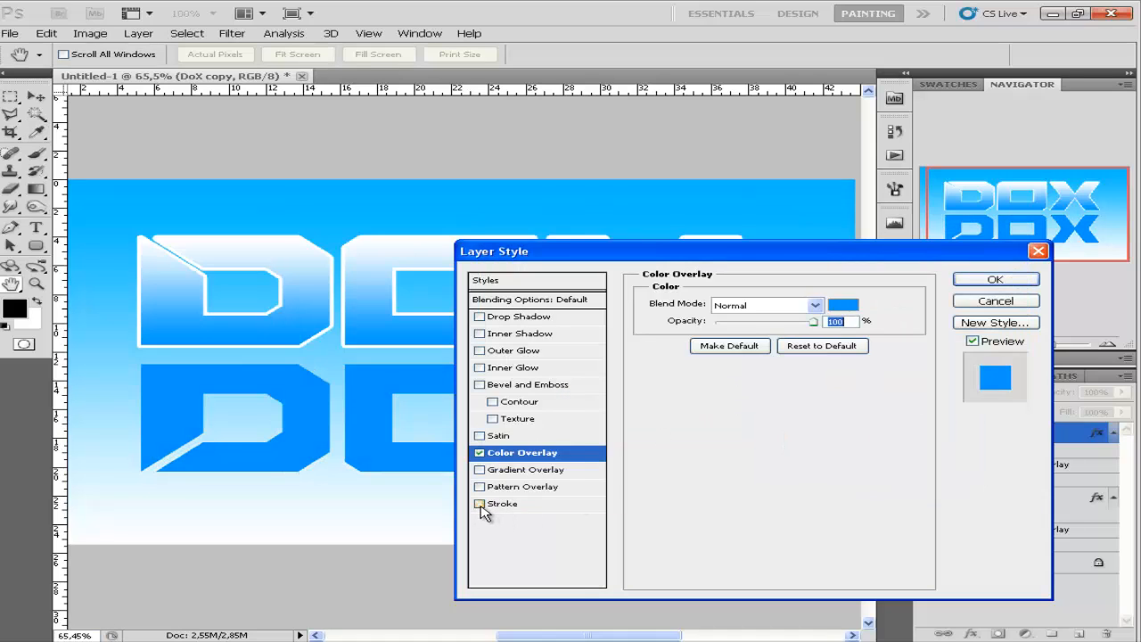
left_click(996, 280)
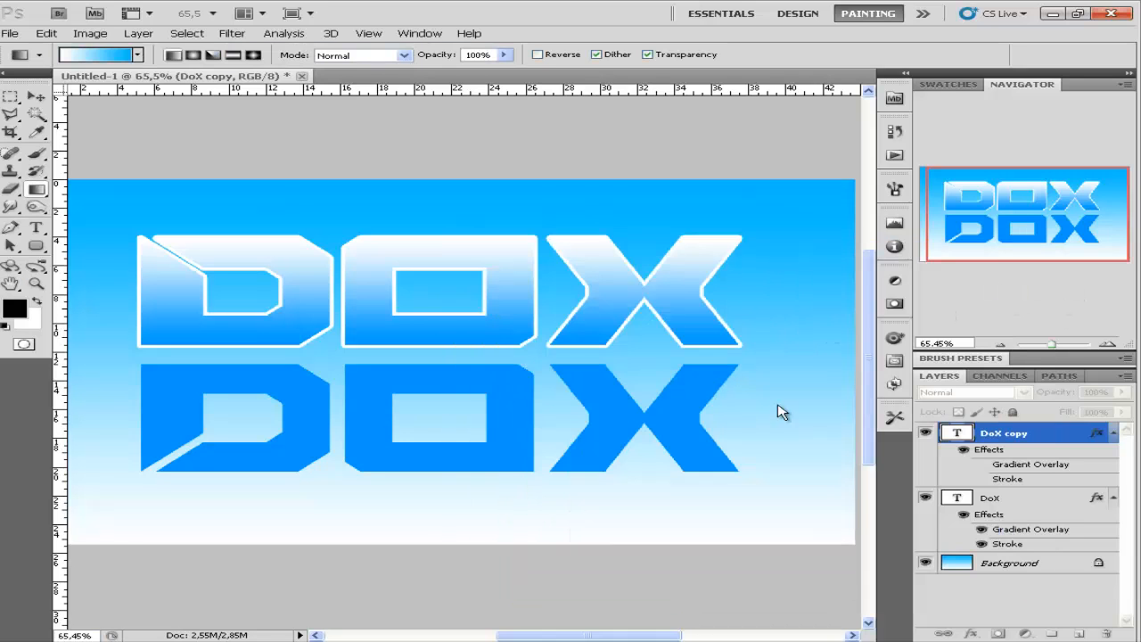
Rasterize the DoX copy text layer and add a layer mask to it
right_click(1061, 435)
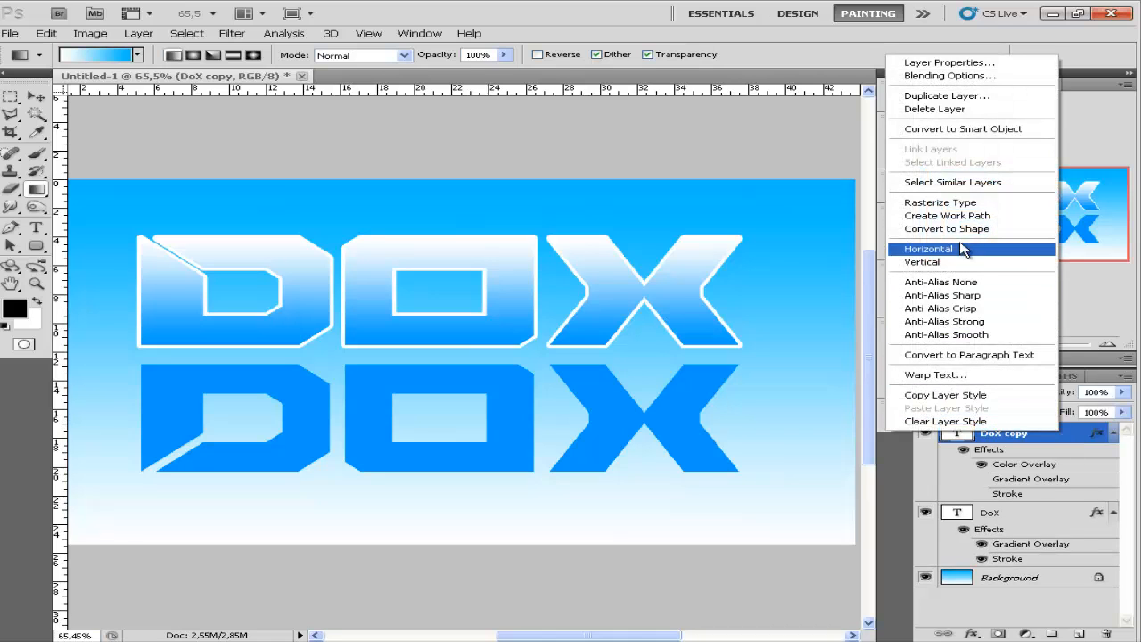
left_click(933, 204)
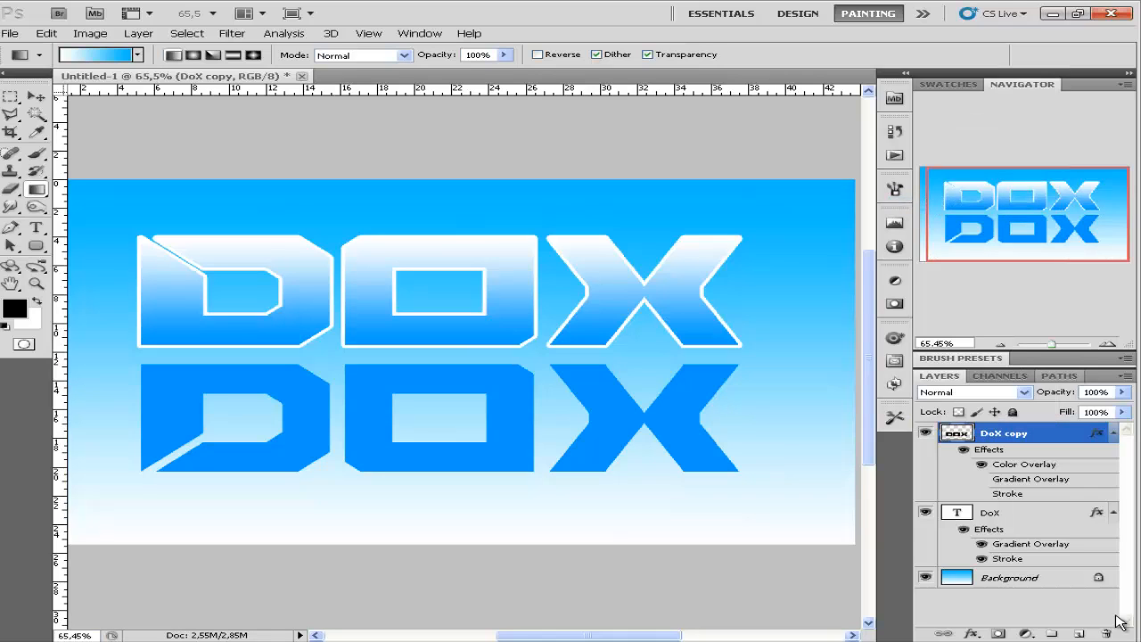
left_click(1000, 633)
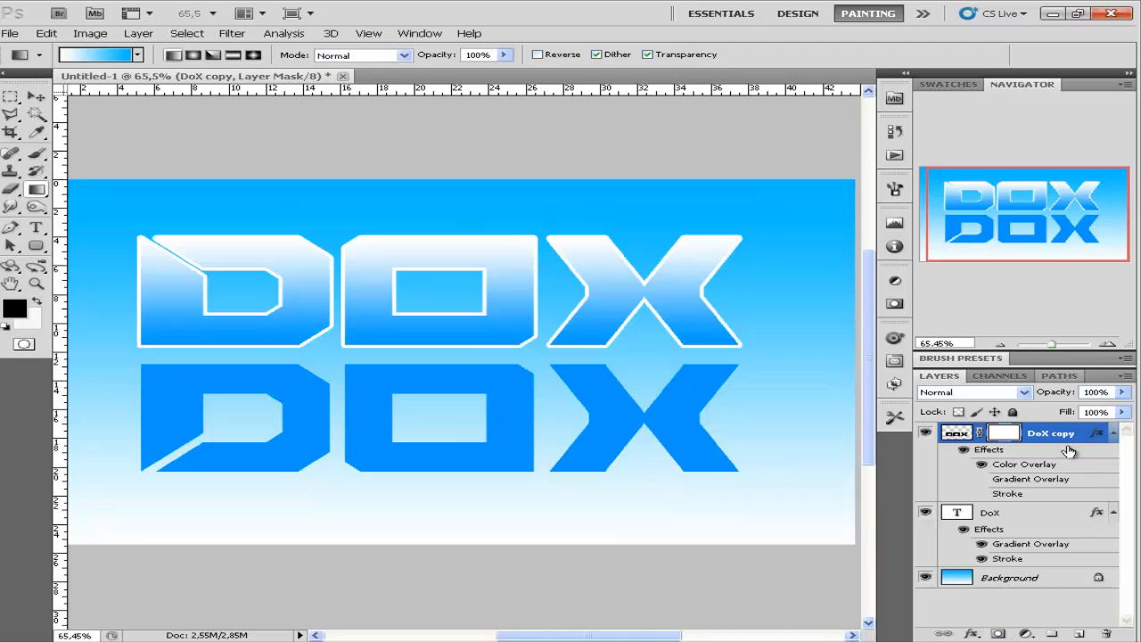
Try drawing the Foreground to Background gradient upward over the flipped lettering on the DoX copy layer itself, and undo it
left_click(953, 435)
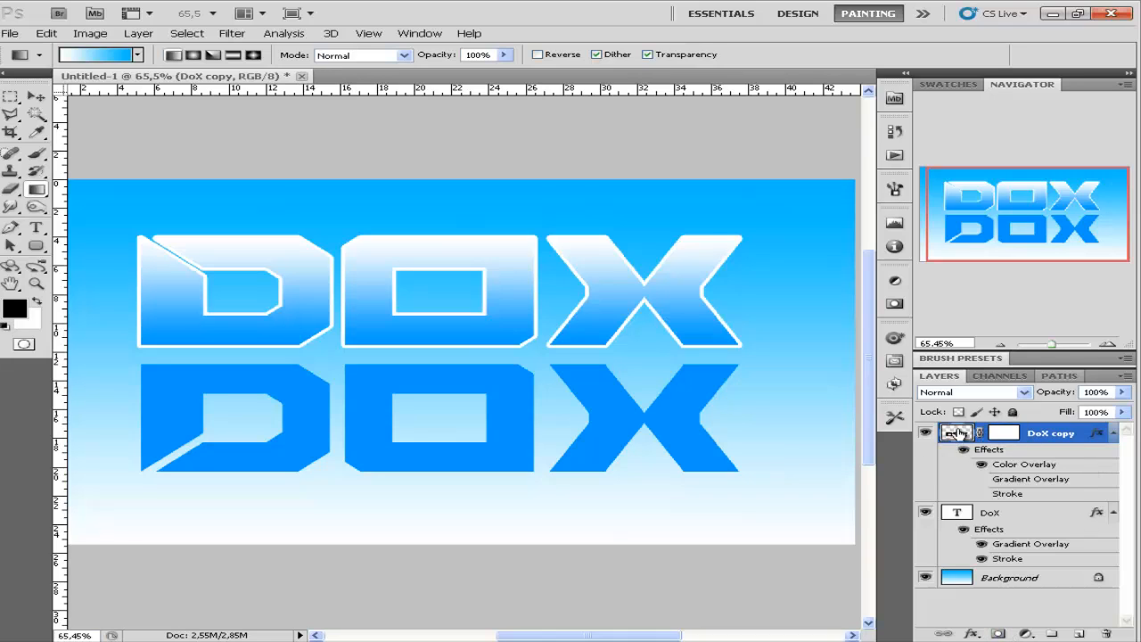
left_click(1001, 434)
left_click(956, 434)
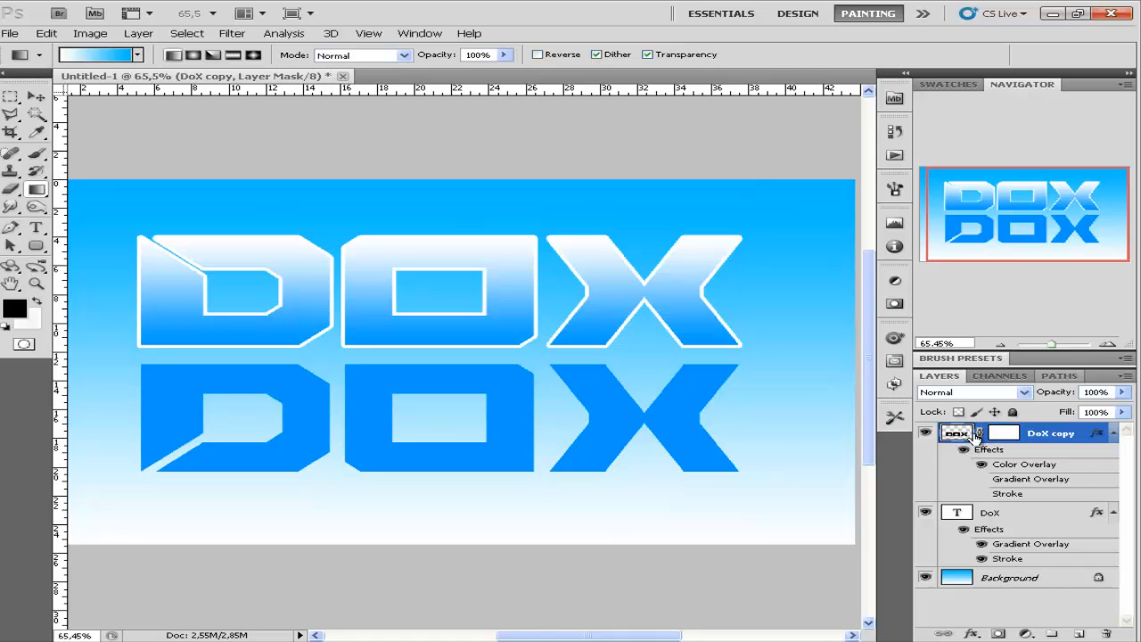
left_click(98, 58)
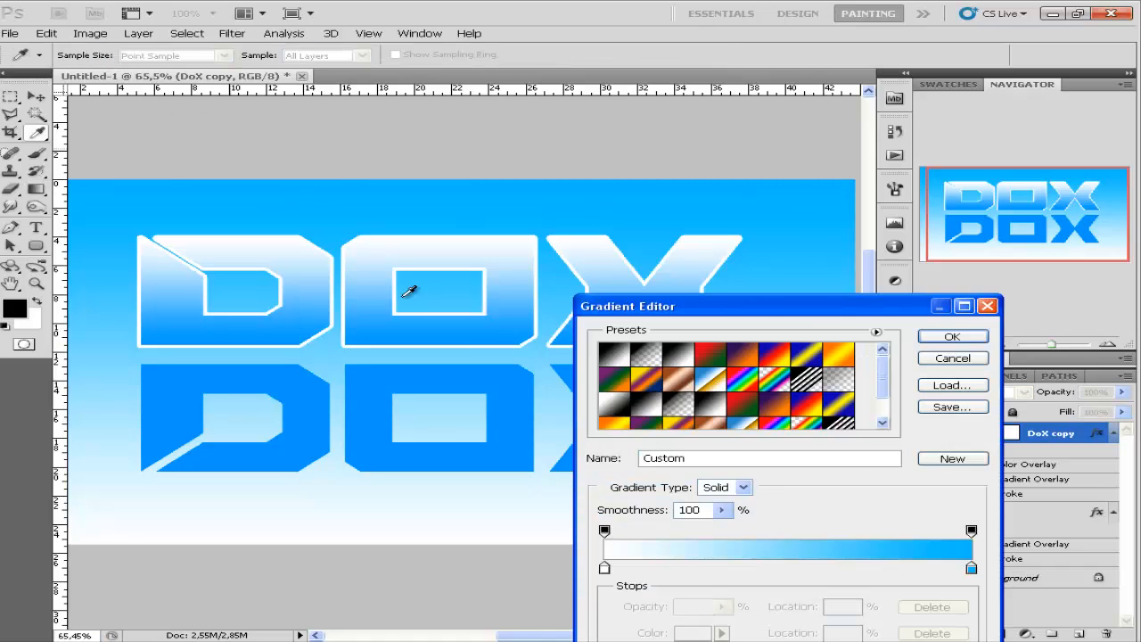
left_click(611, 358)
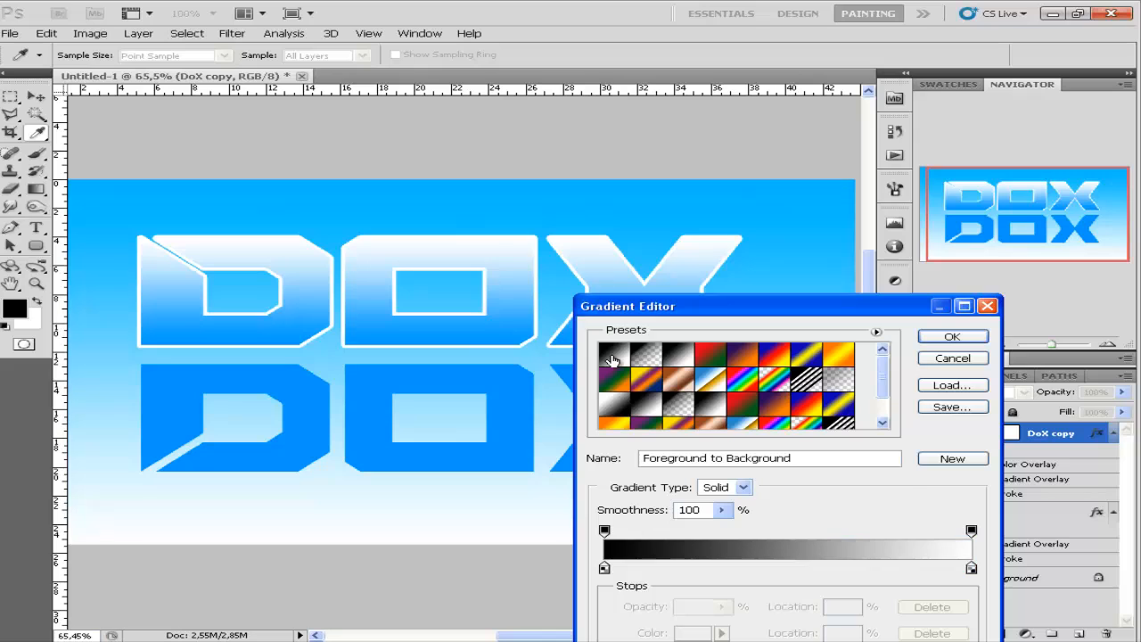
left_click(952, 337)
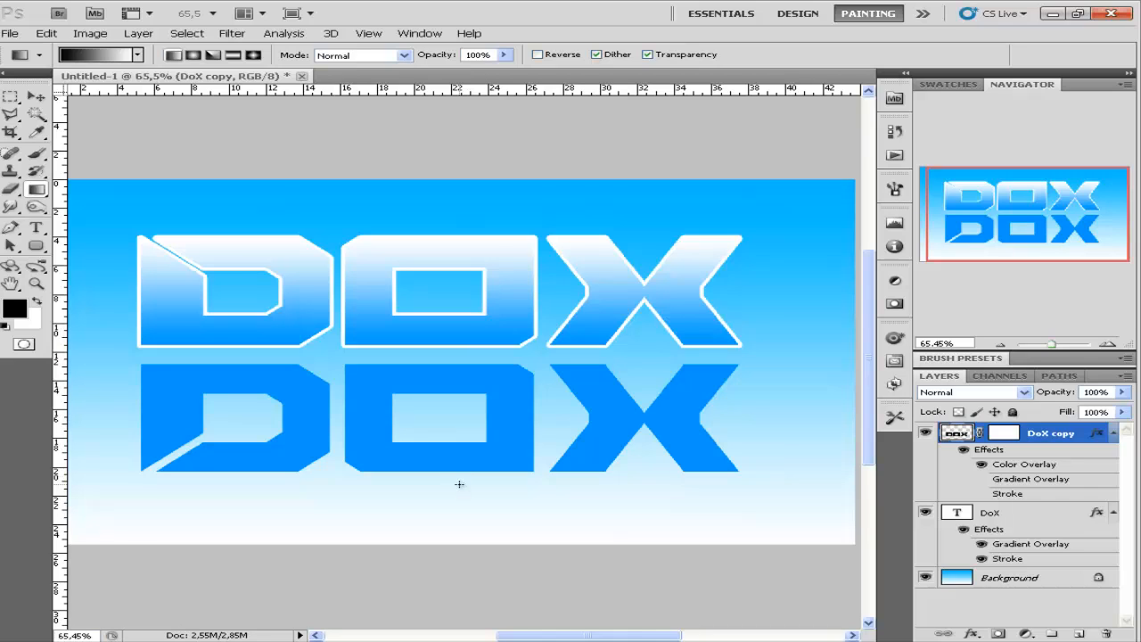
left_click_drag(461, 415, 459, 409)
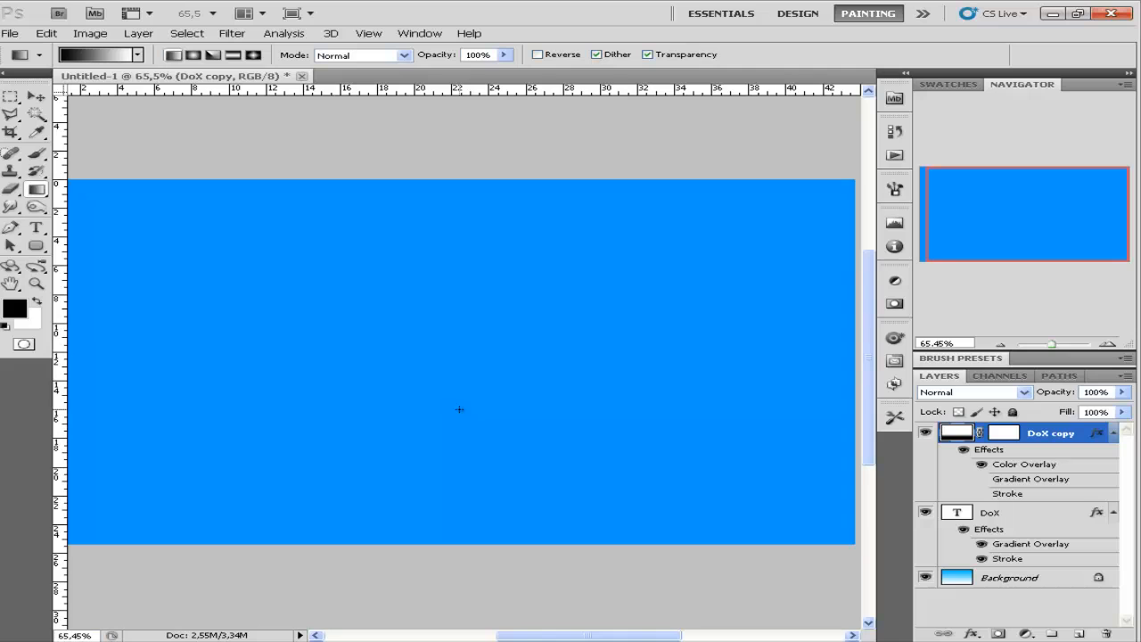
key("ctrl+z")
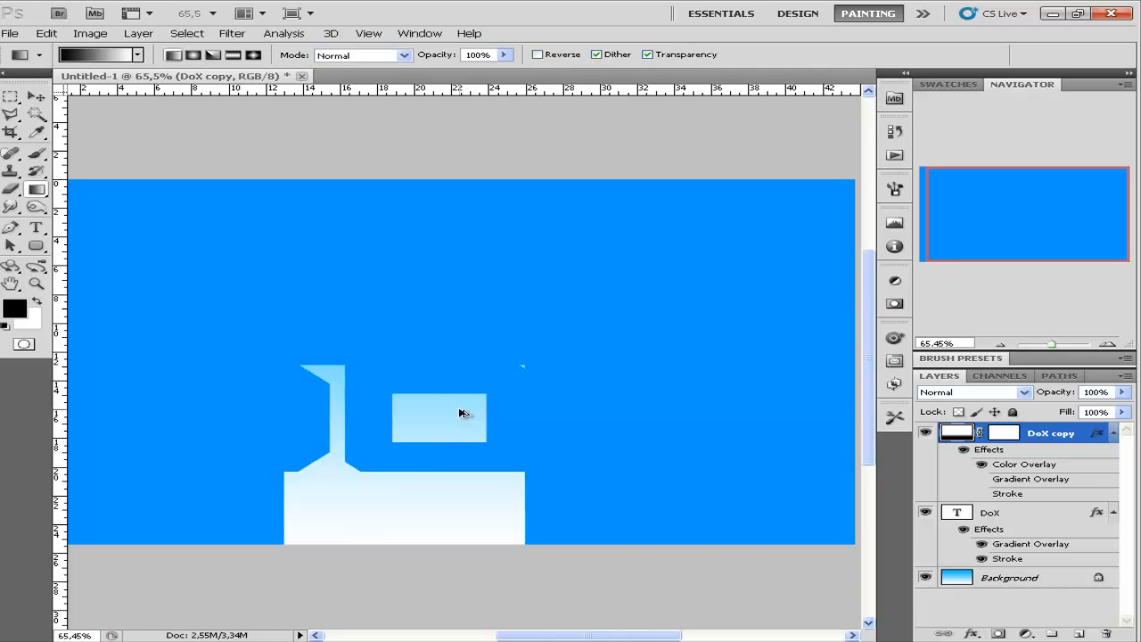
Try fading the flipped lettering with an upward white-to-black gradient on the DoX copy's layer mask, and undo it
left_click(98, 56)
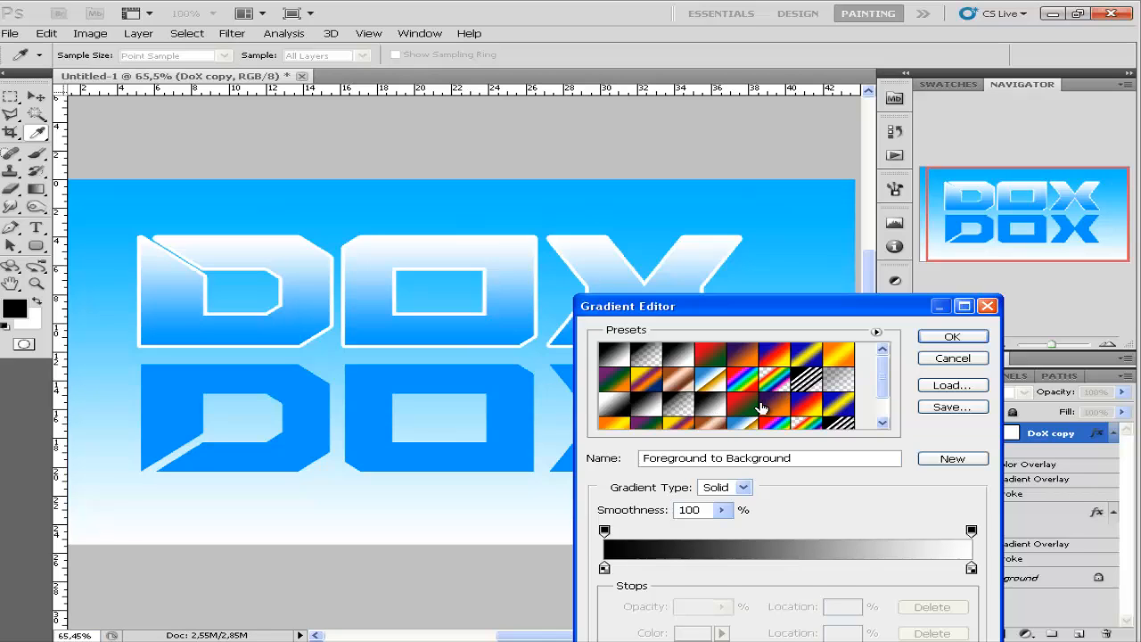
left_click(612, 416)
left_click(952, 338)
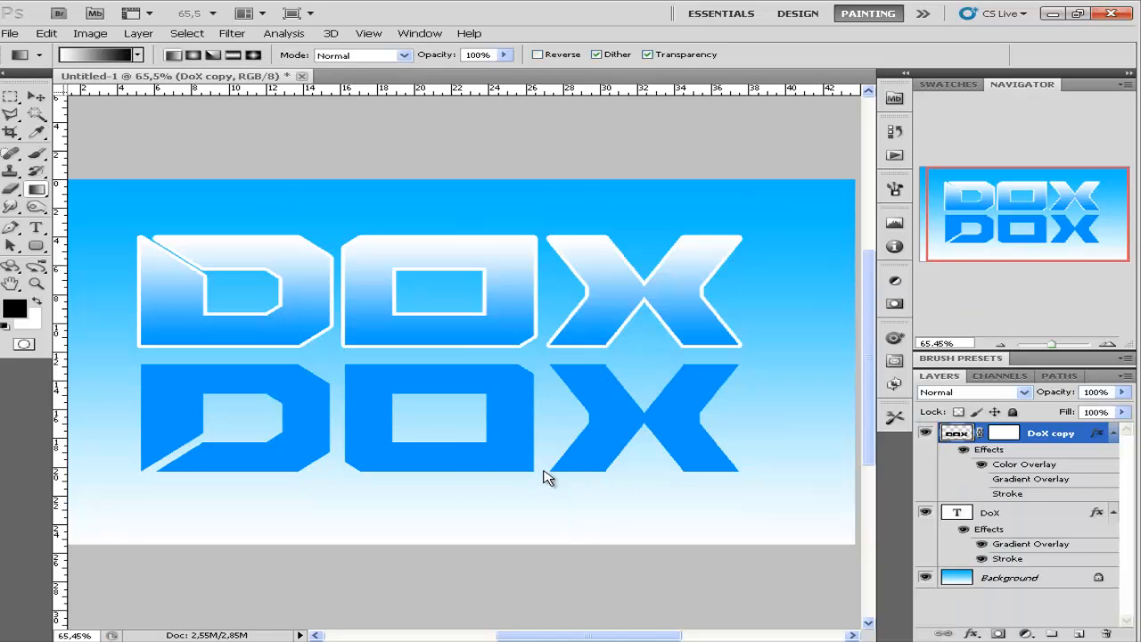
left_click_drag(469, 415, 470, 409)
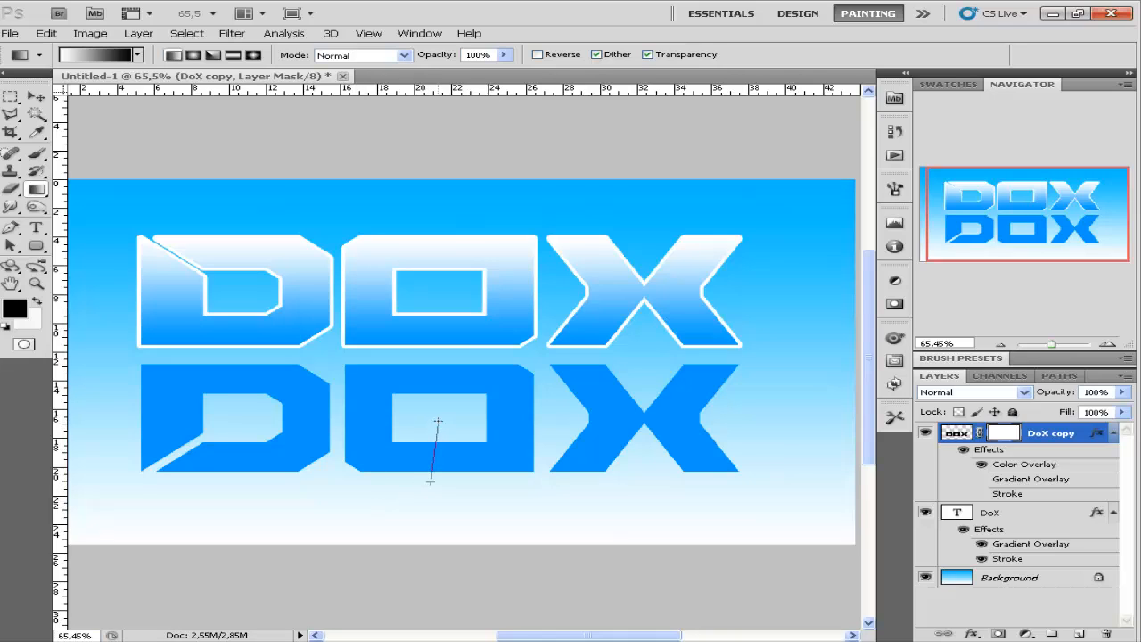
left_click_drag(438, 421, 435, 417)
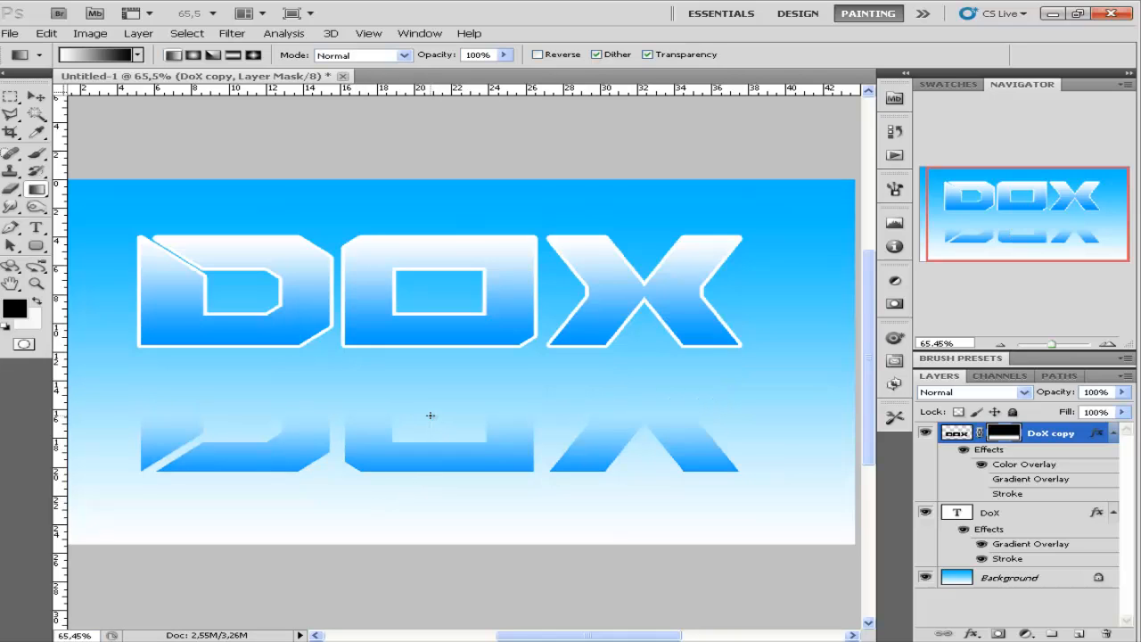
key("ctrl+z")
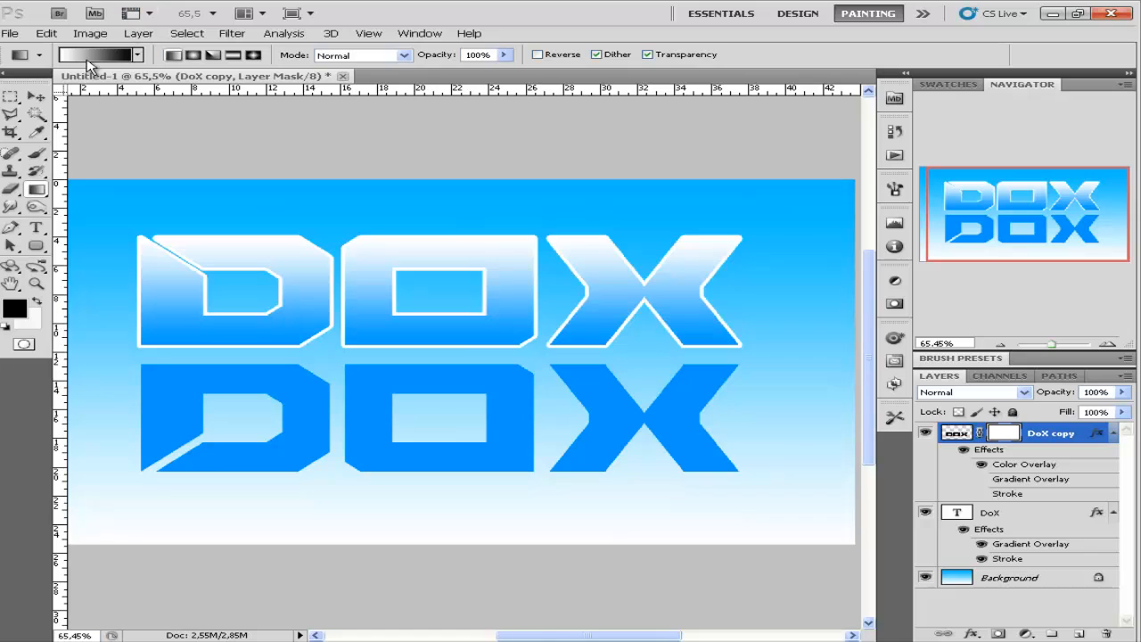
Set the Gradient tool to Foreground to Background, black to white, and fade the flipped lettering upward on the DoX copy's layer mask
left_click(89, 59)
left_click(649, 407)
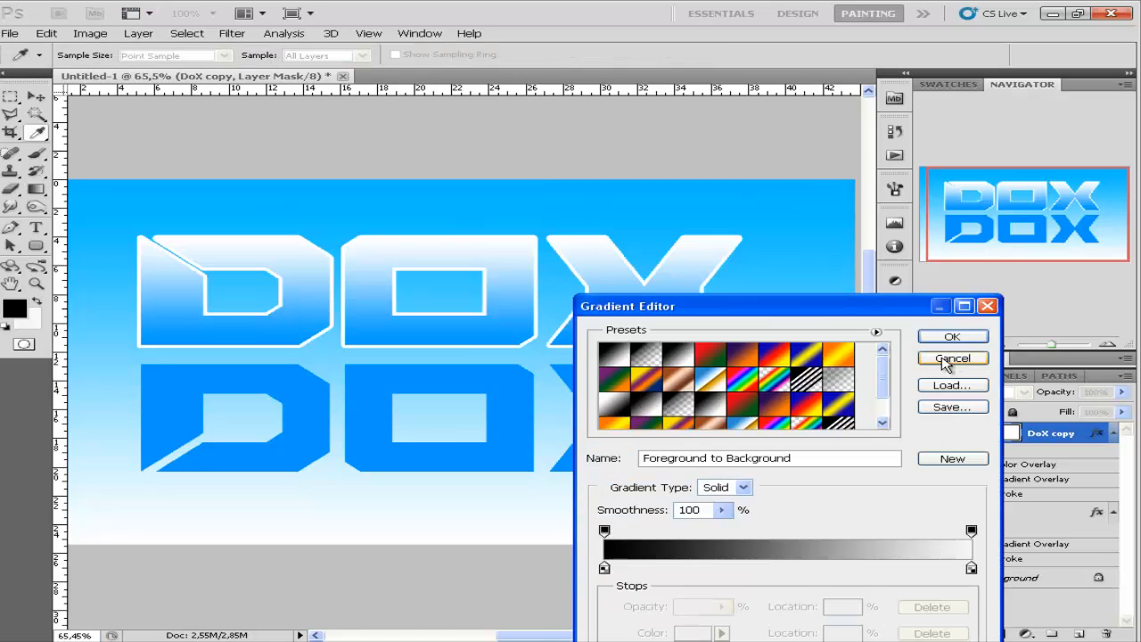
left_click(953, 336)
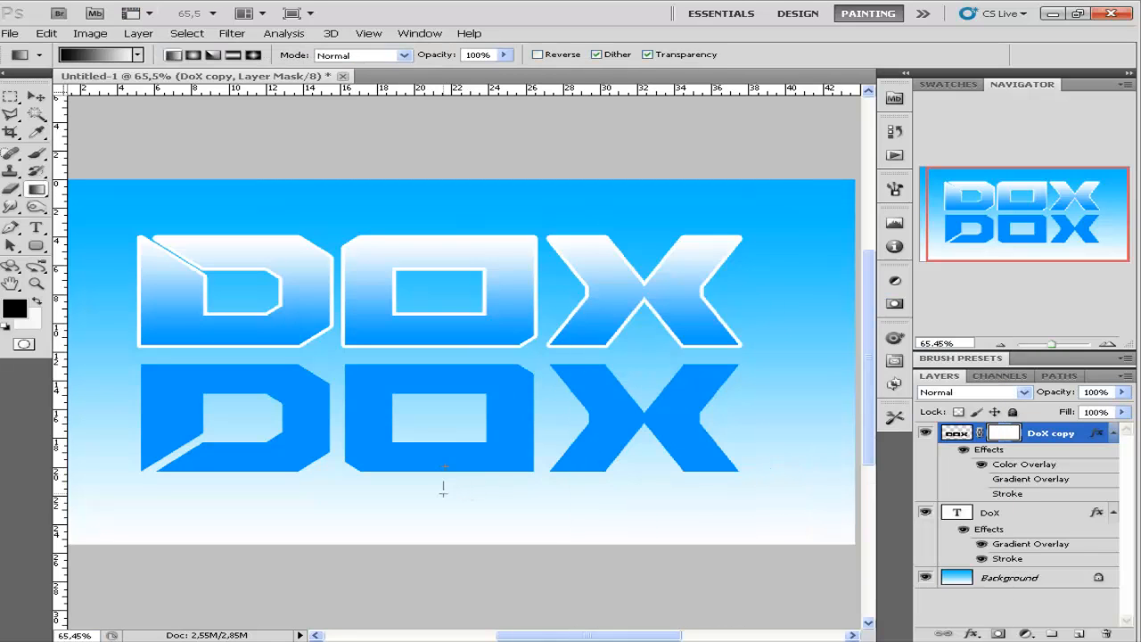
left_click_drag(443, 488, 449, 412)
left_click_drag(445, 411, 446, 411)
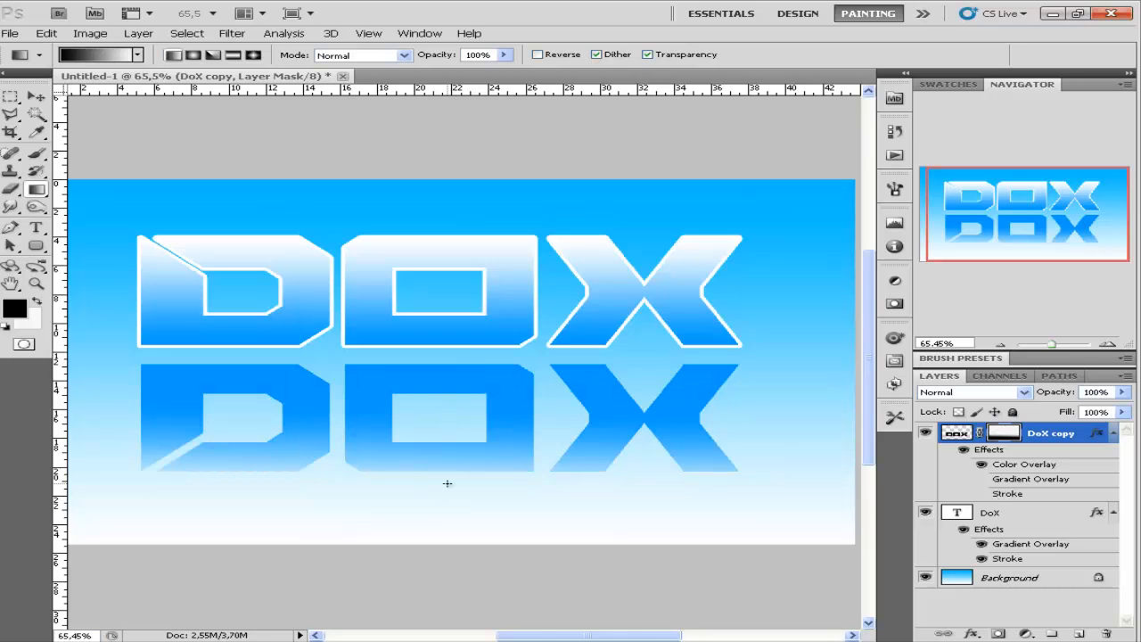
left_click_drag(431, 451, 429, 296)
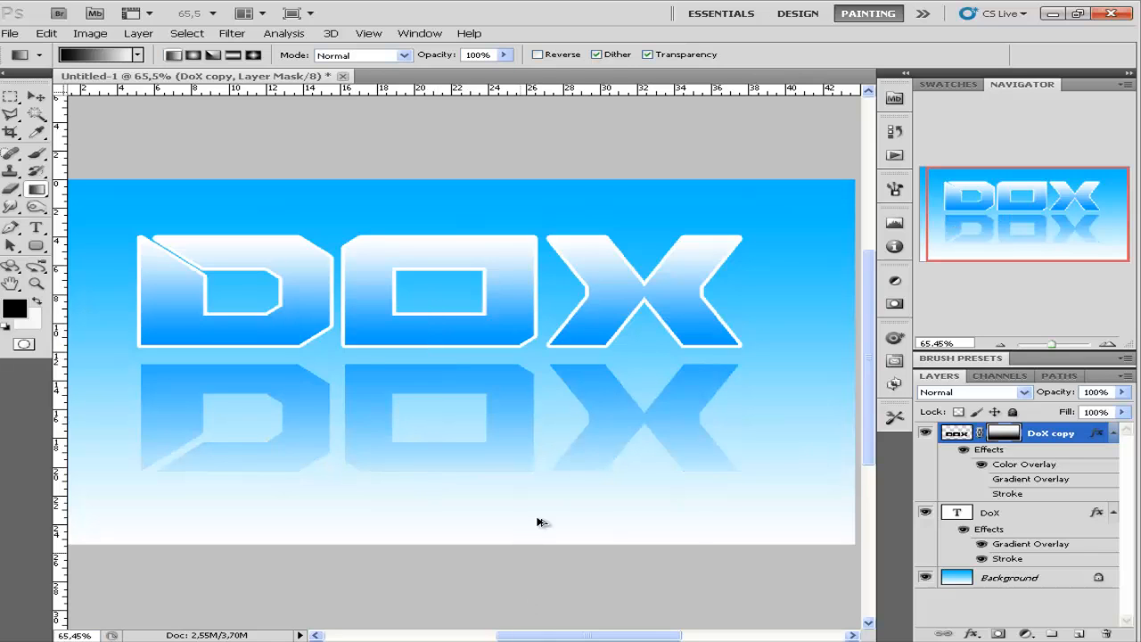
Redraw the black-to-white gradient on the DoX copy's mask, from the reflection's lower edge up past the top of the original lettering
scroll(758, 452, "down", 5)
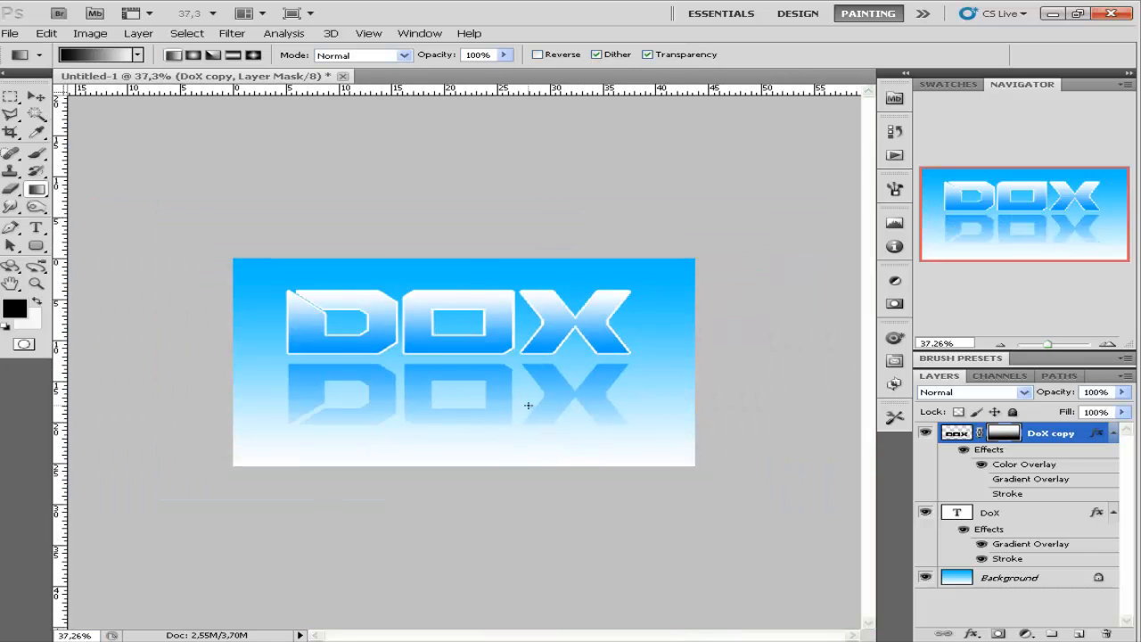
scroll(384, 364, "down", 4)
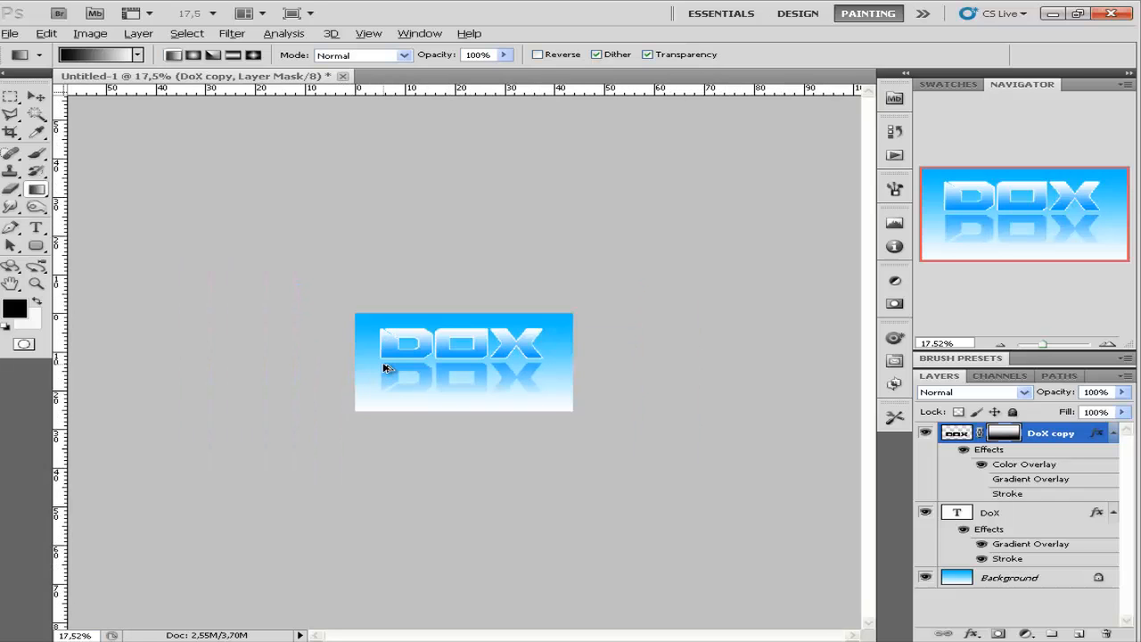
scroll(382, 367, "up", 4)
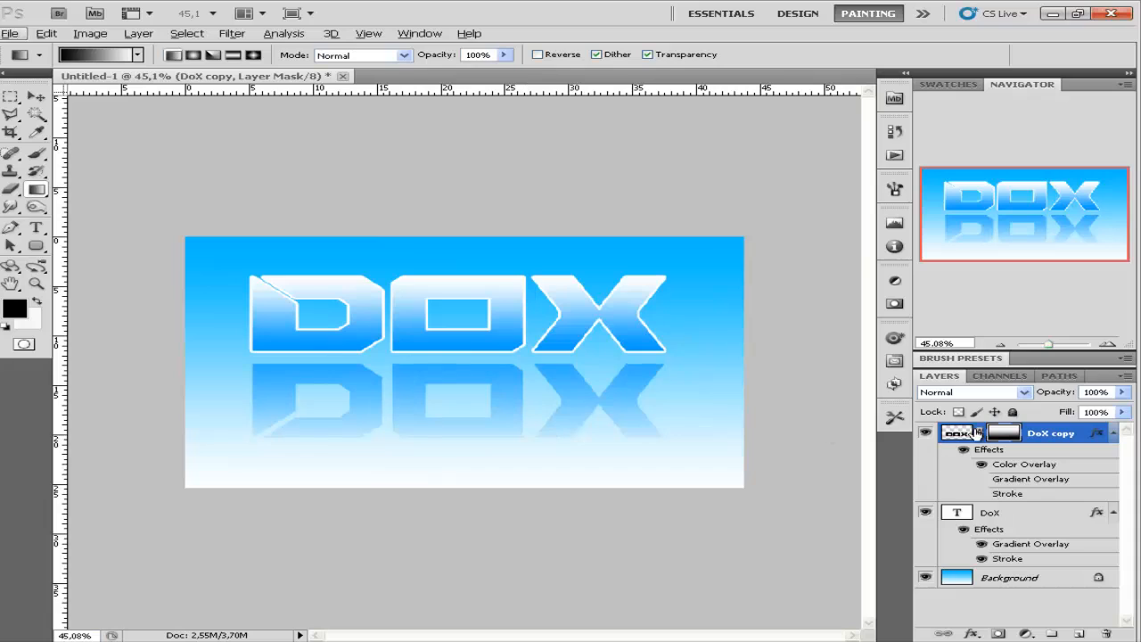
left_click(1016, 437)
left_click_drag(462, 447, 465, 271)
scroll(601, 359, "down", 4)
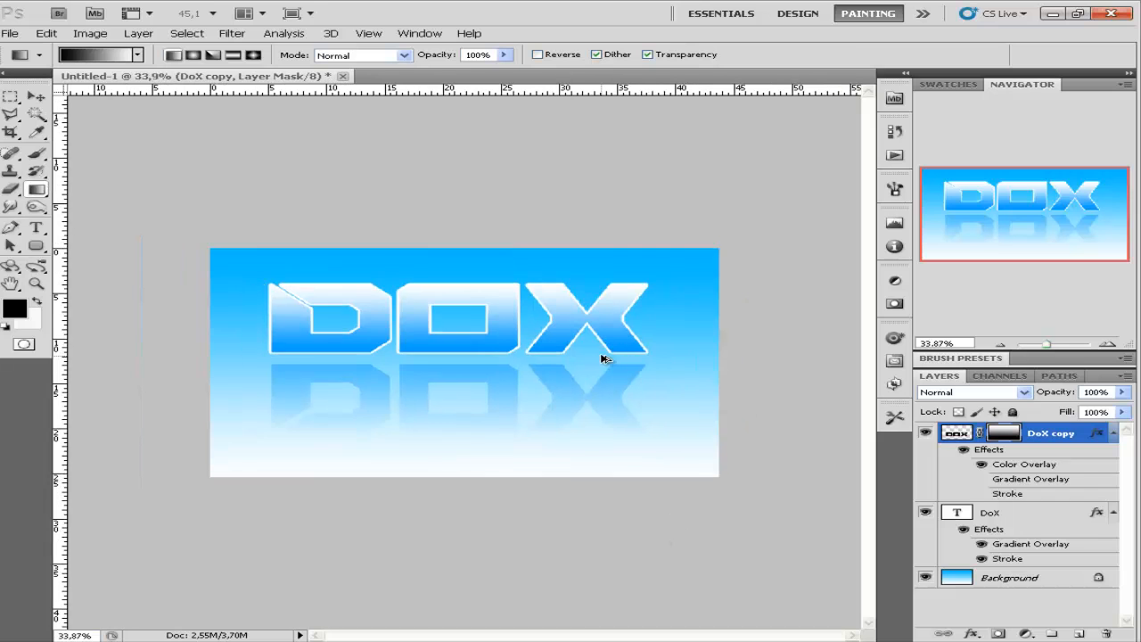
scroll(604, 359, "up", 5)
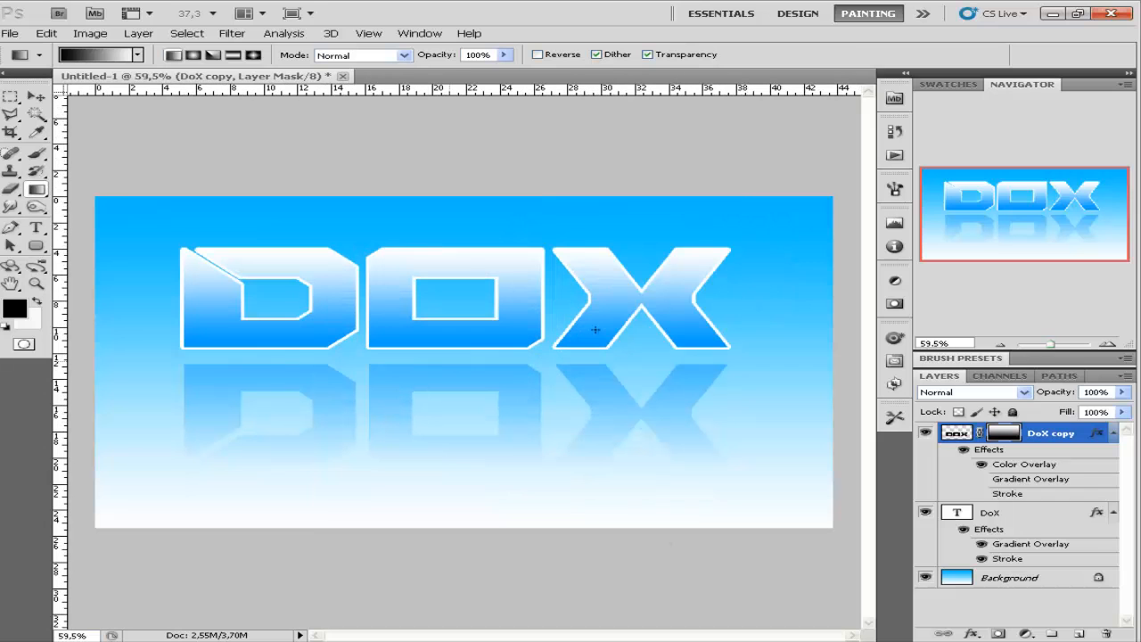
Merge the DoX and DoX copy layers into one and move the merged lettering slightly down on the canvas
left_click(1061, 529, "shift")
key("ctrl+e")
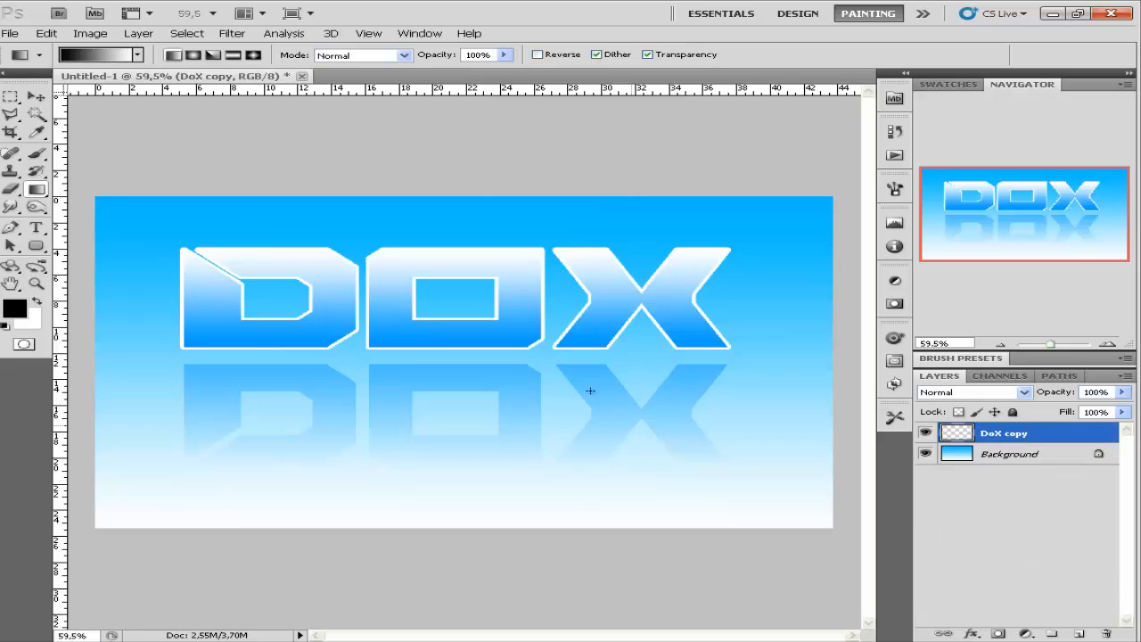
left_click(34, 95)
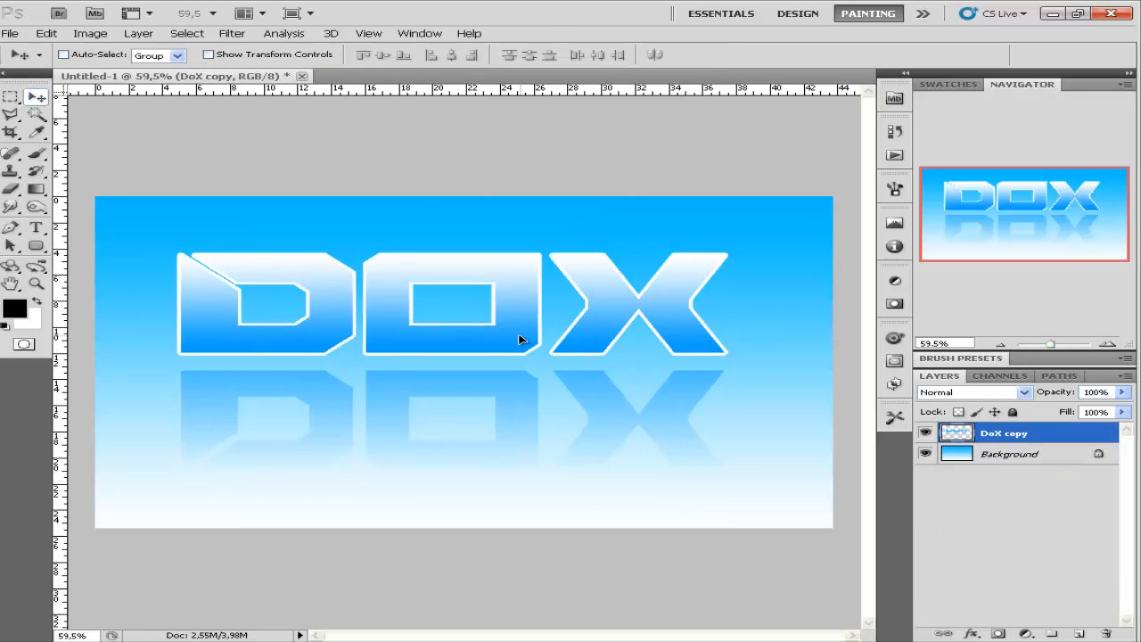
left_click_drag(526, 335, 522, 346)
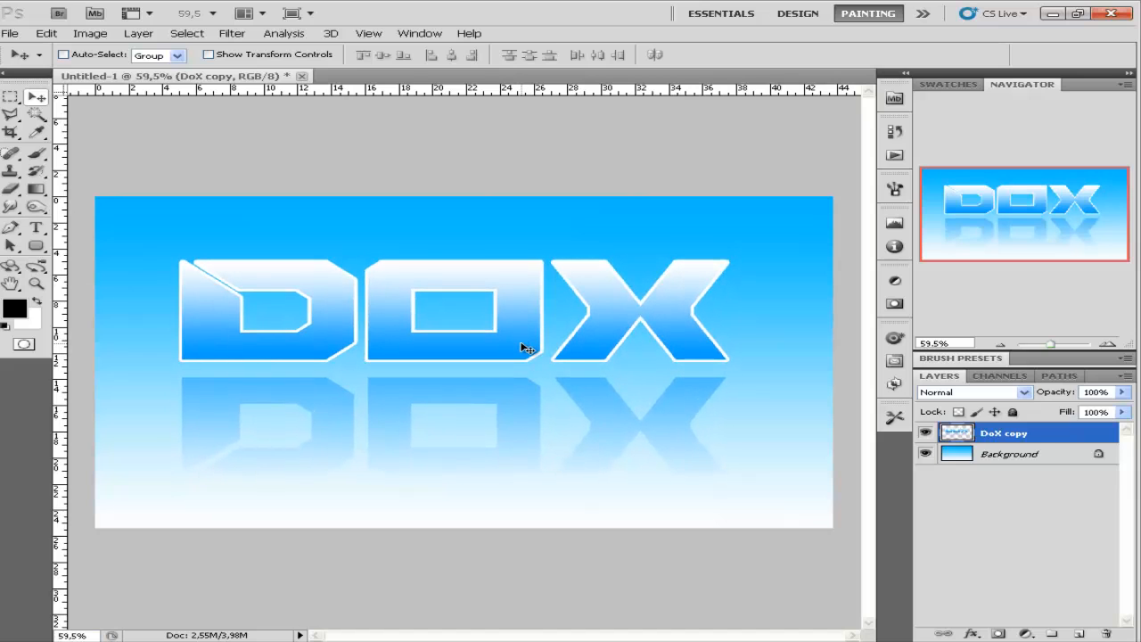
scroll(357, 300, "down", 2)
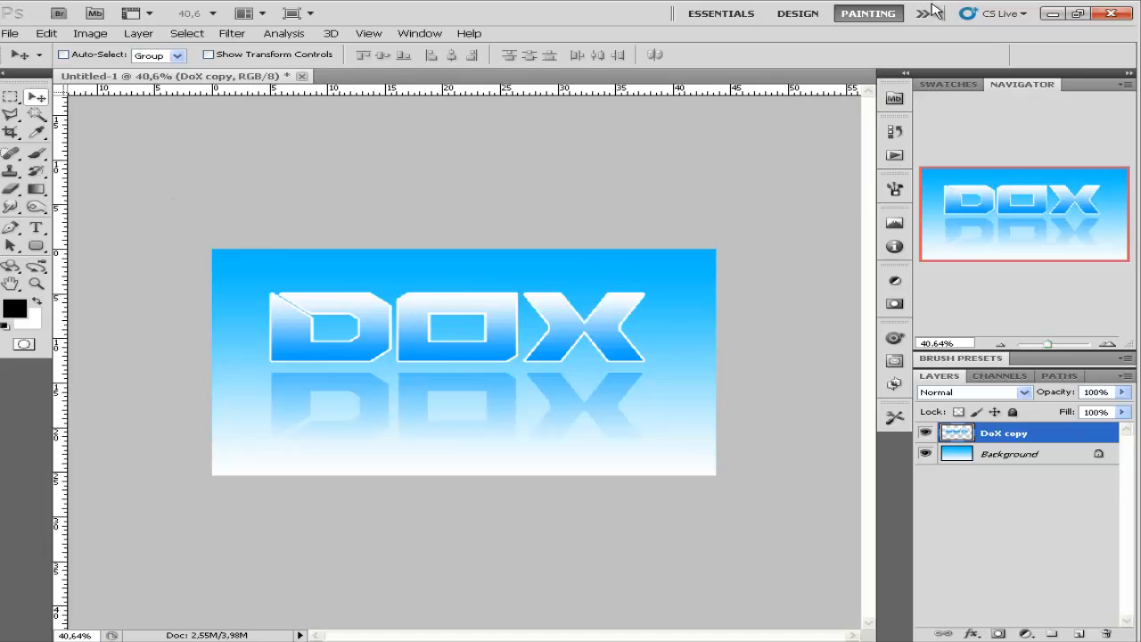
scroll(402, 402, "up", 3)
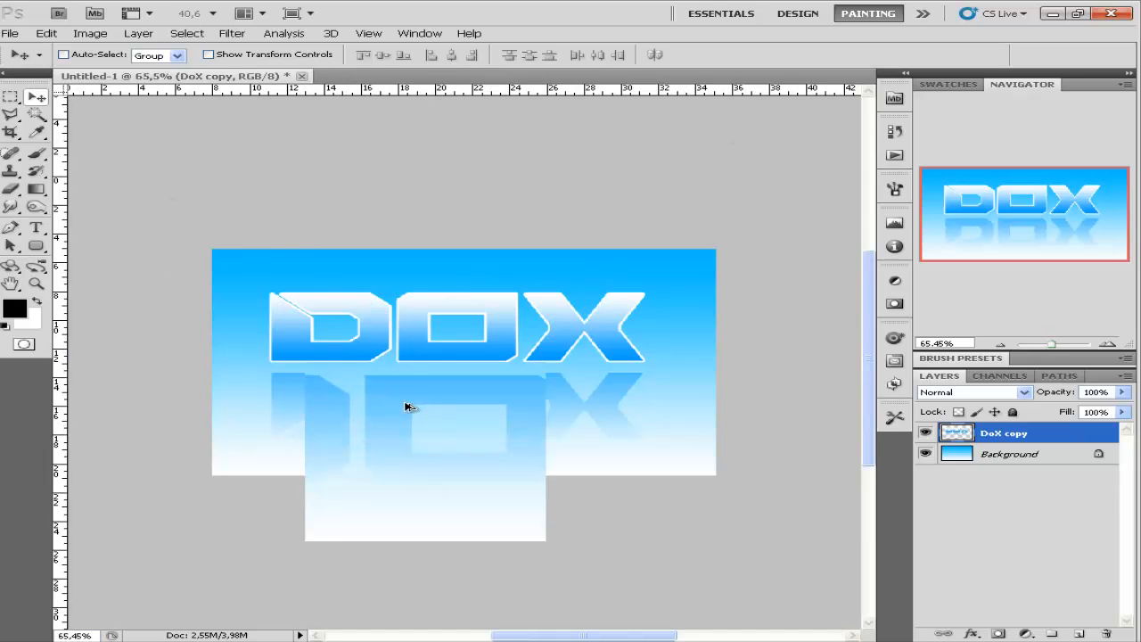
scroll(434, 406, "up", 1)
scroll(433, 402, "down", 3)
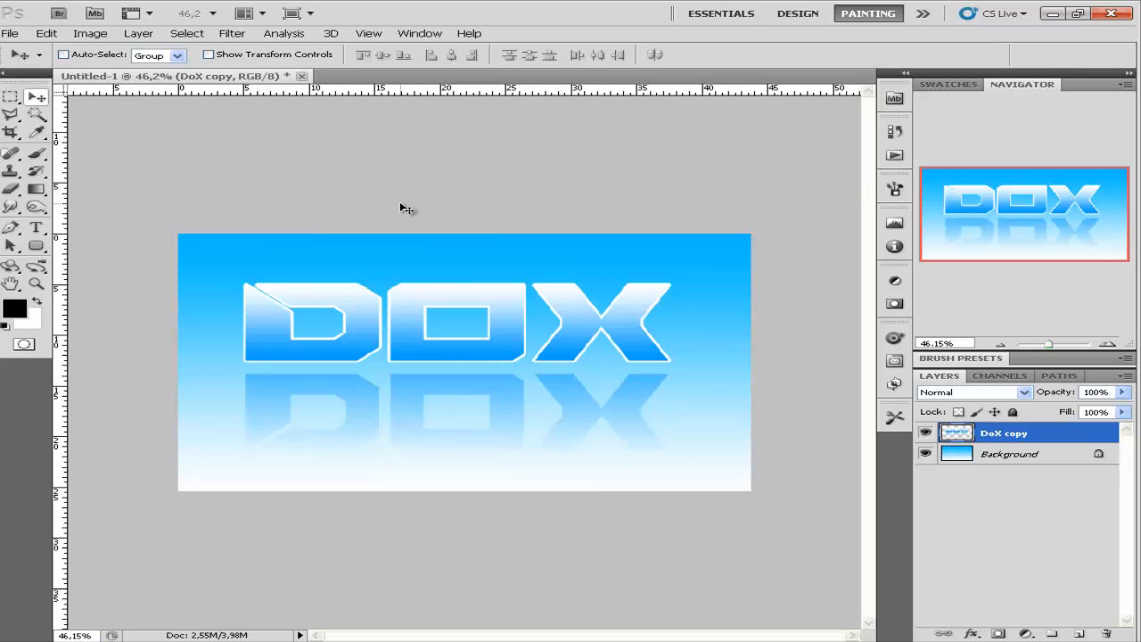
scroll(432, 434, "down", 1)
scroll(431, 434, "up", 1)
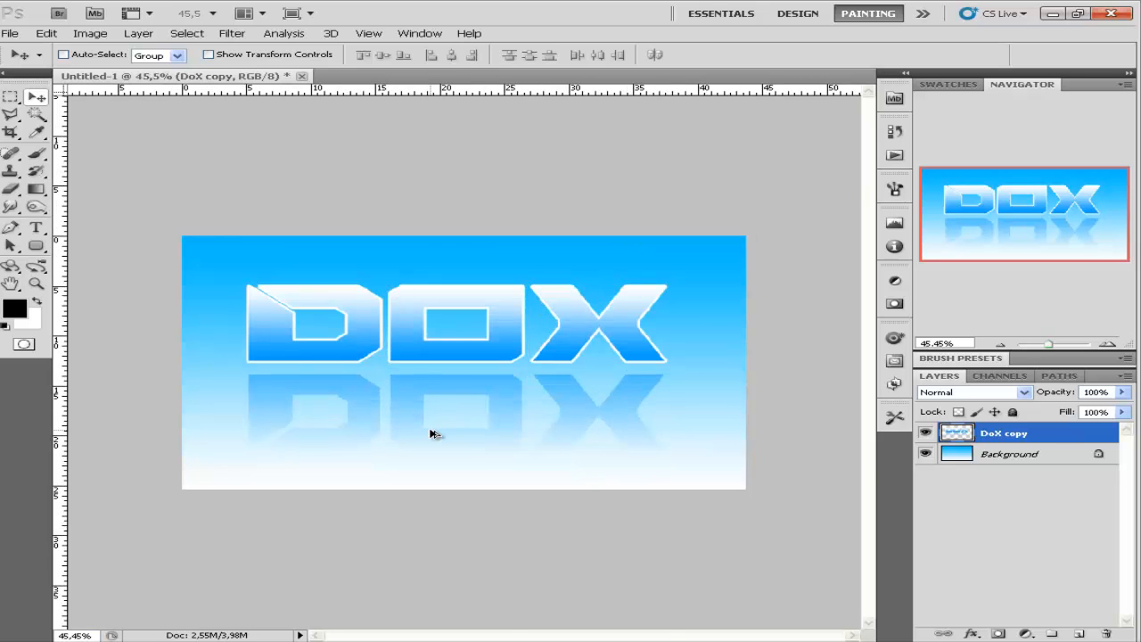
scroll(432, 434, "up", 1)
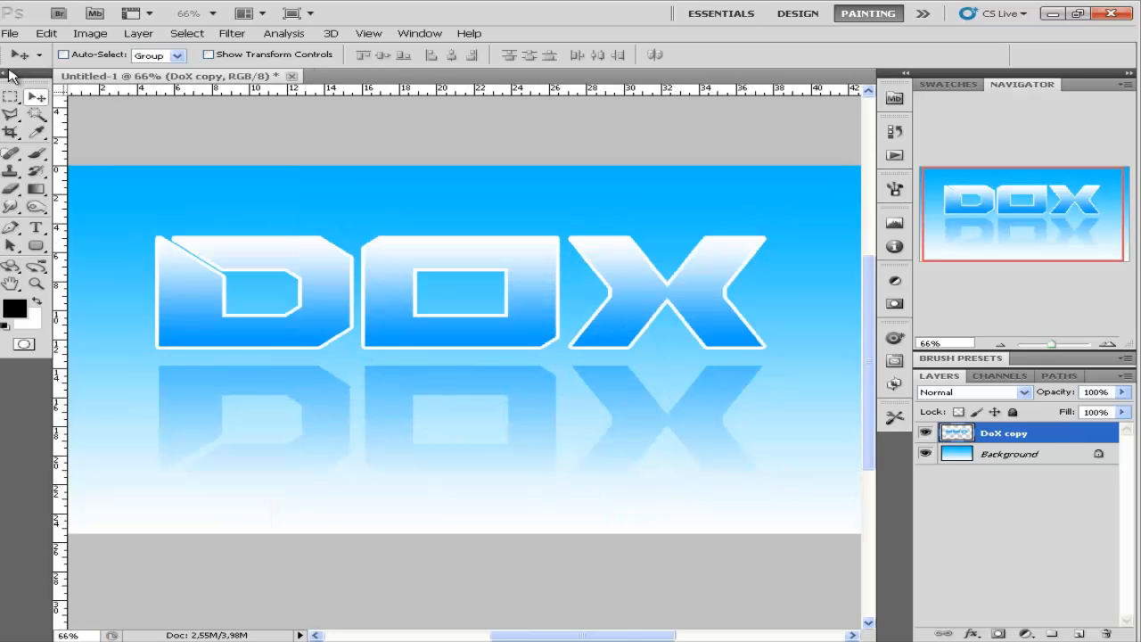